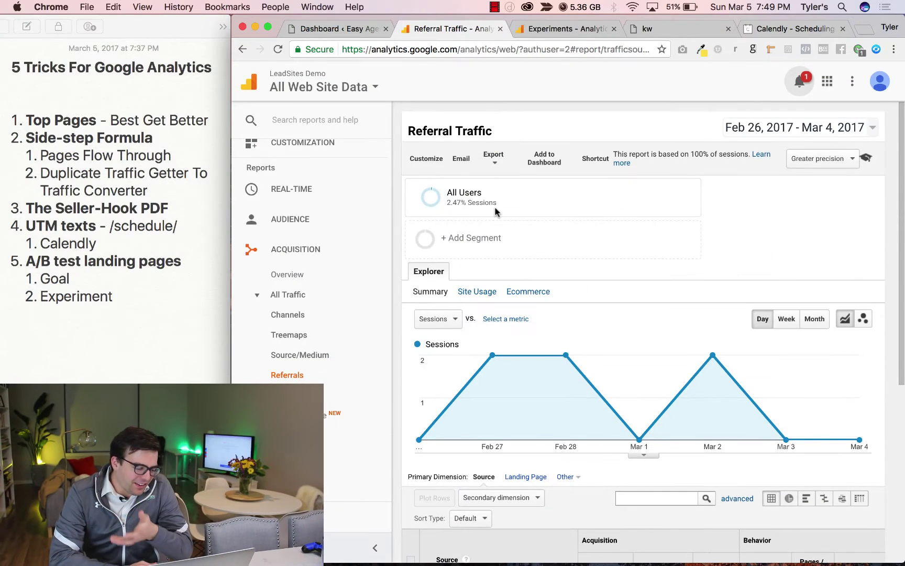
# Step: Reload the Easy Agent PRO dashboard, then go through the site menu to the APPS list
pyautogui.scroll(-10, 495, 209)
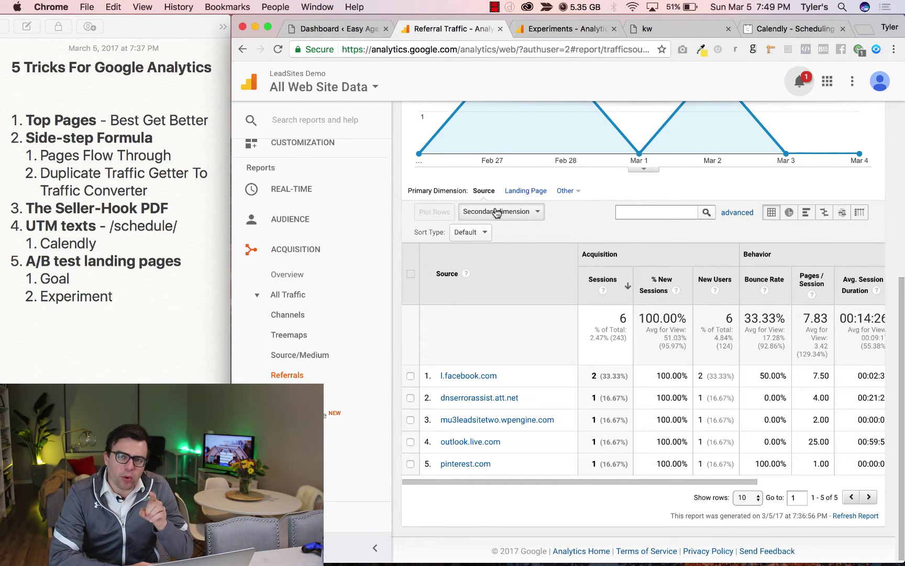
pyautogui.scroll(5, 495, 211)
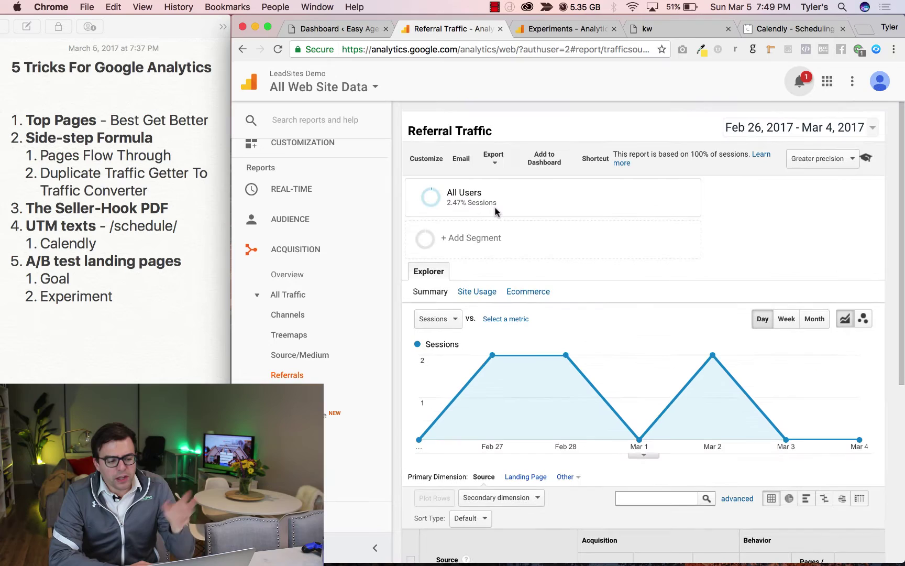
pyautogui.click(374, 26)
pyautogui.scroll(-10, 512, 248)
pyautogui.scroll(-10, 512, 249)
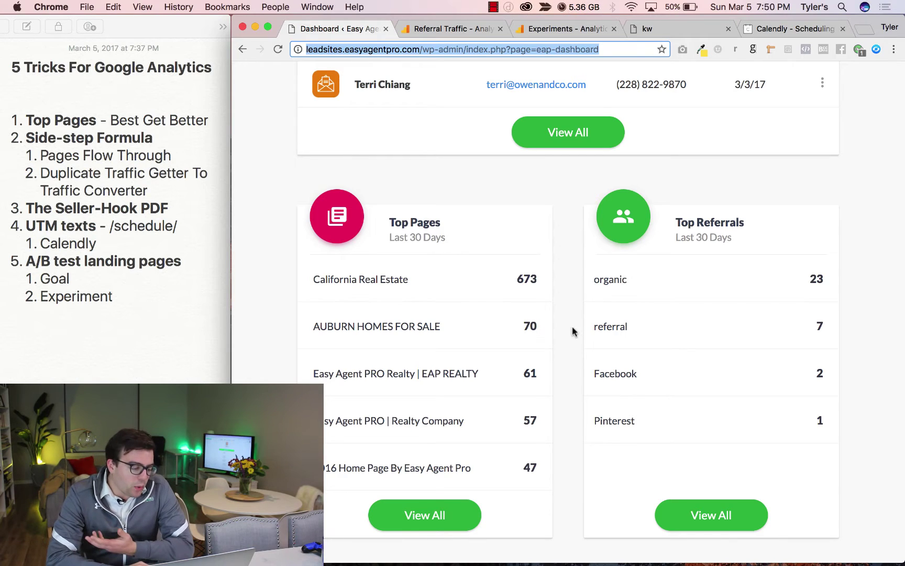
pyautogui.press('Return')
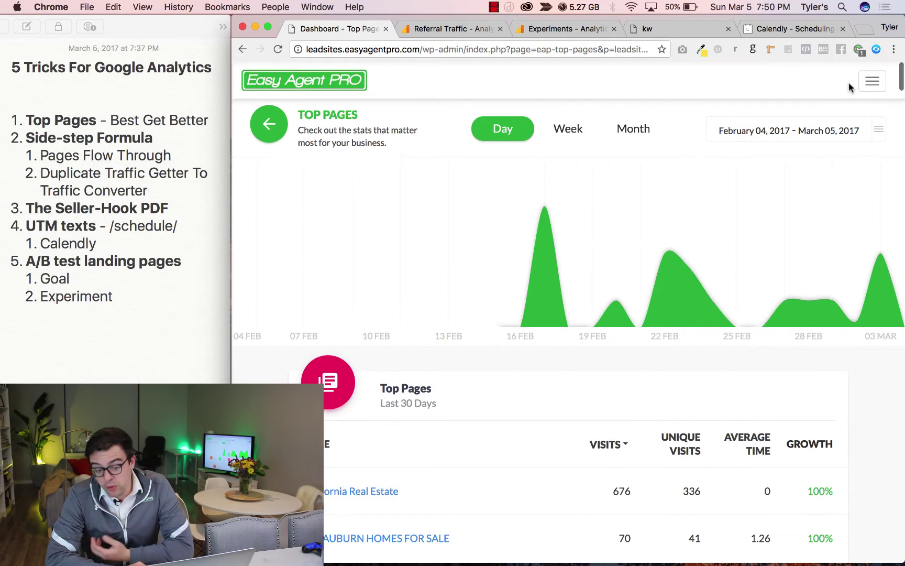
pyautogui.click(872, 82)
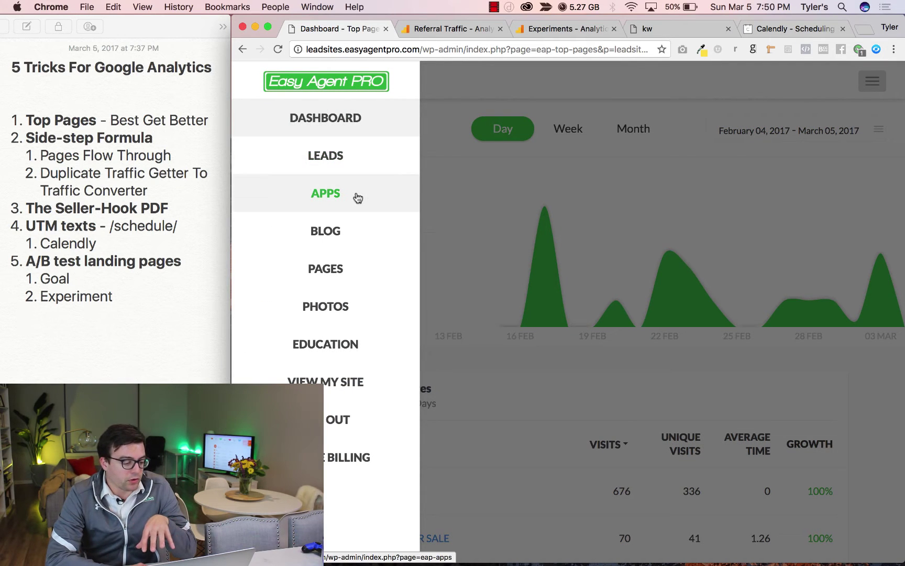
pyautogui.click(356, 194)
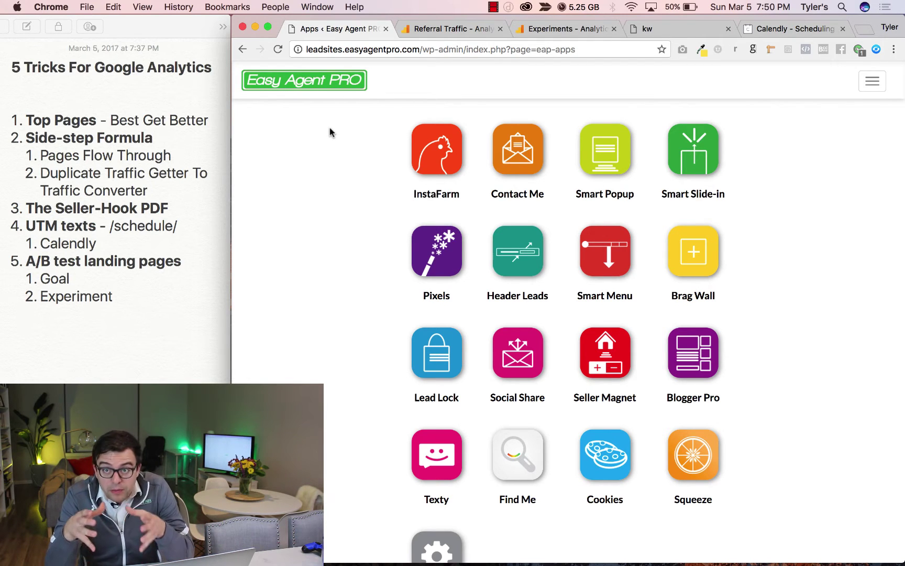
# Step: Go to Behavior > Overview, open the full pages report and drill into /auburn-homes-for-sale/
pyautogui.click(443, 28)
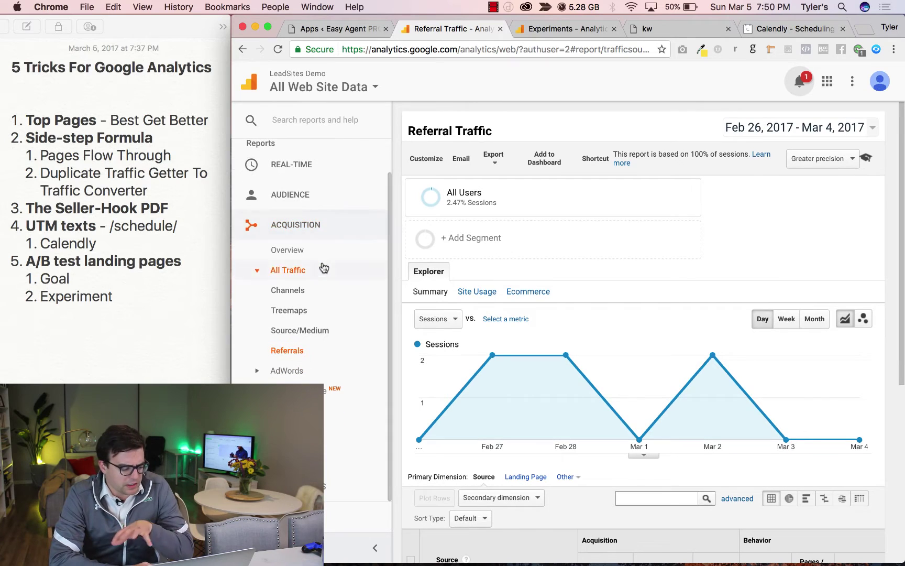
pyautogui.click(291, 456)
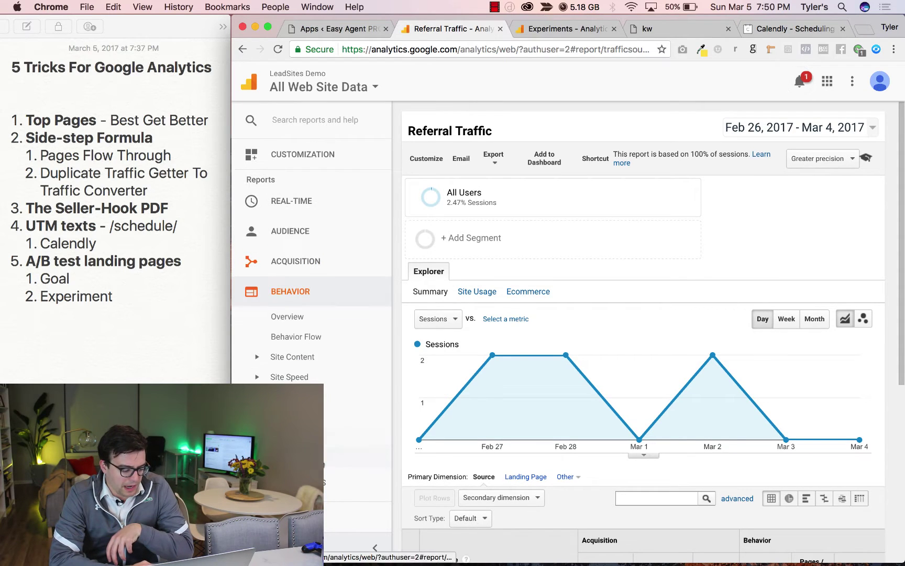
pyautogui.click(320, 318)
pyautogui.scroll(-6, 539, 330)
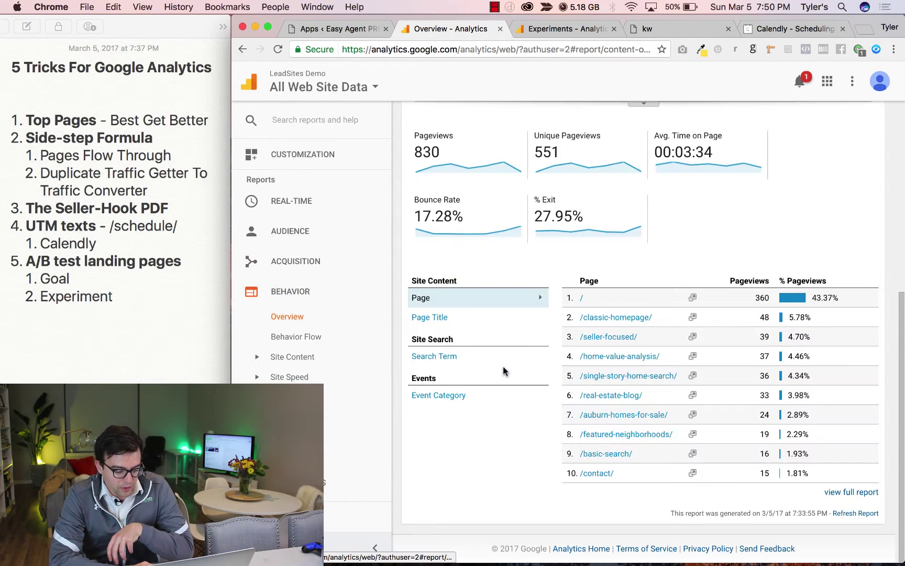
pyautogui.click(851, 492)
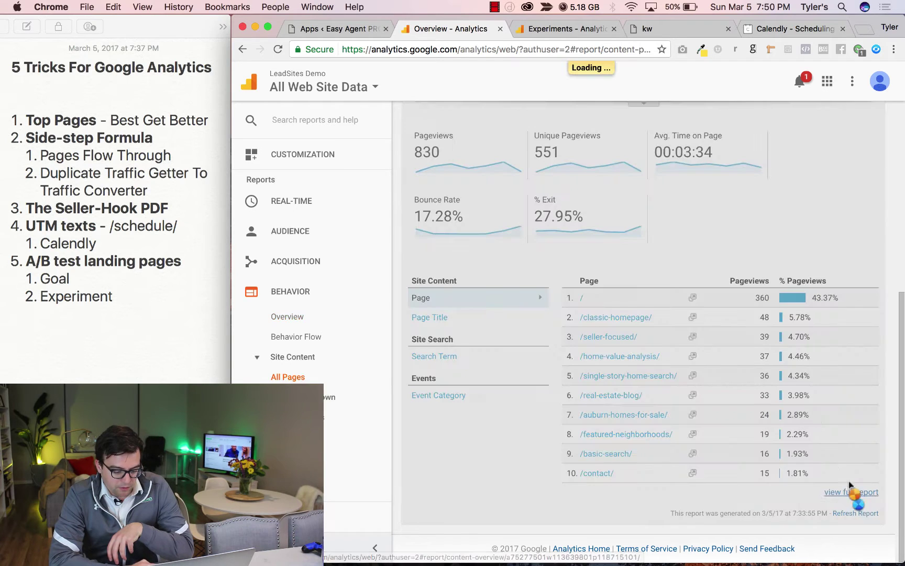
pyautogui.scroll(-5, 557, 410)
pyautogui.scroll(5, 557, 415)
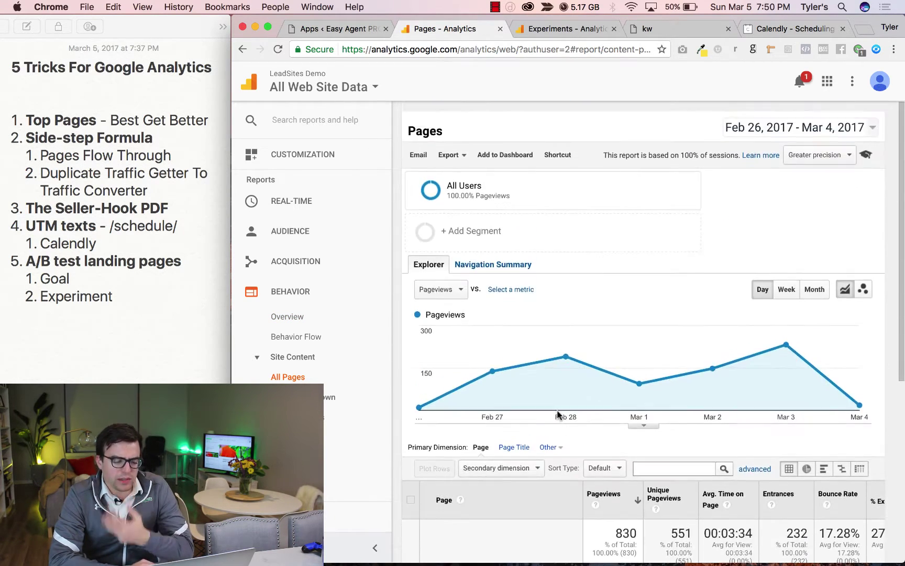
pyautogui.scroll(-5, 559, 414)
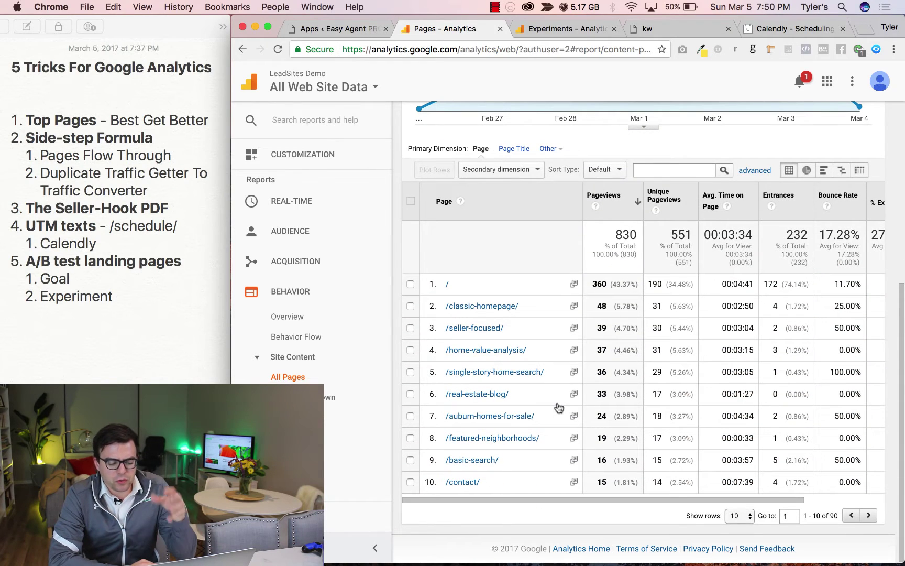
pyautogui.click(500, 417)
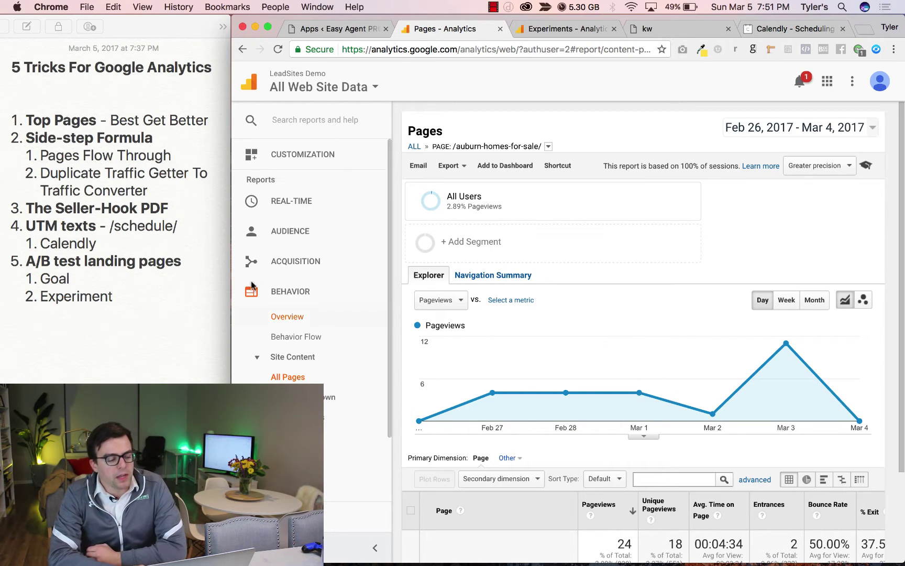
# Step: Highlight the Top Pages tip in the notes and return Easy Agent PRO to its dashboard
pyautogui.doubleClick(144, 122)
pyautogui.tripleClick(144, 123)
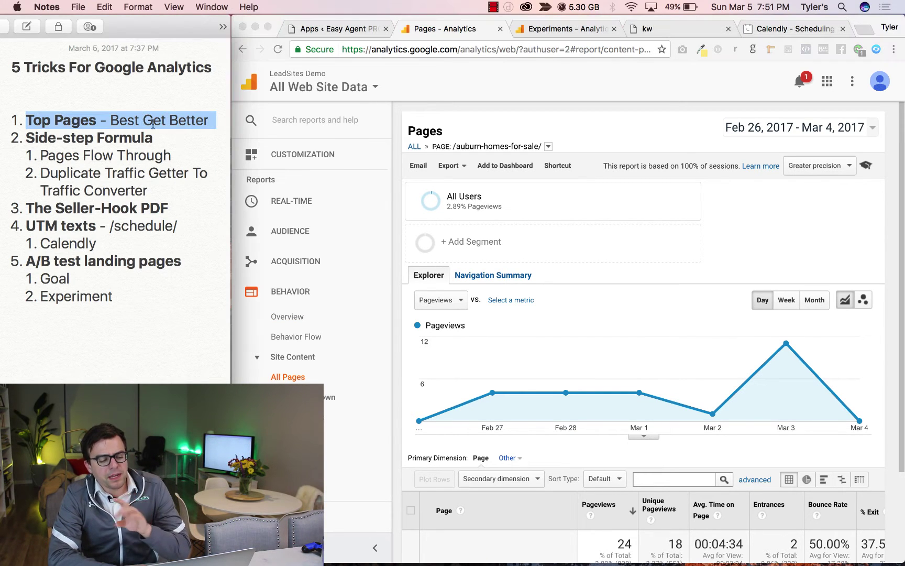
pyautogui.click(394, 136)
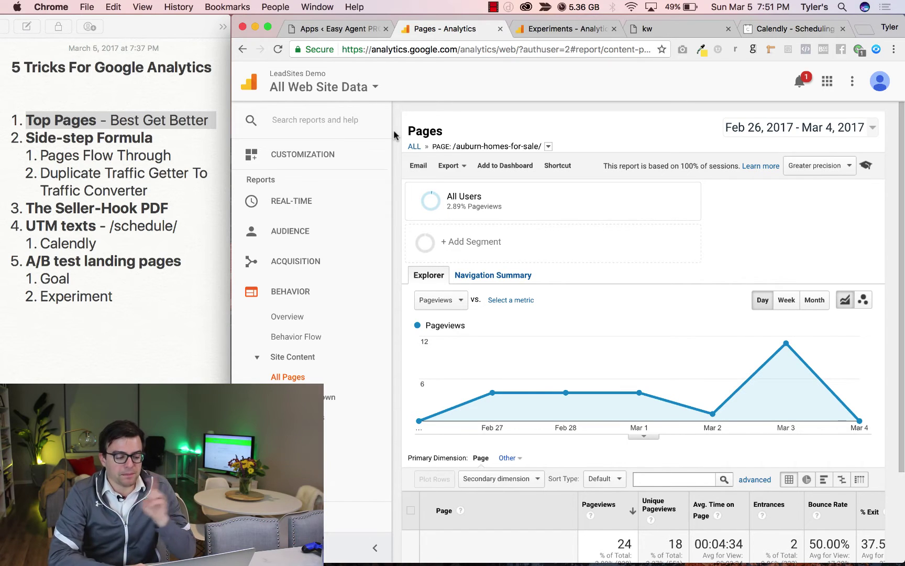
pyautogui.click(352, 29)
pyautogui.click(348, 69)
pyautogui.click(456, 29)
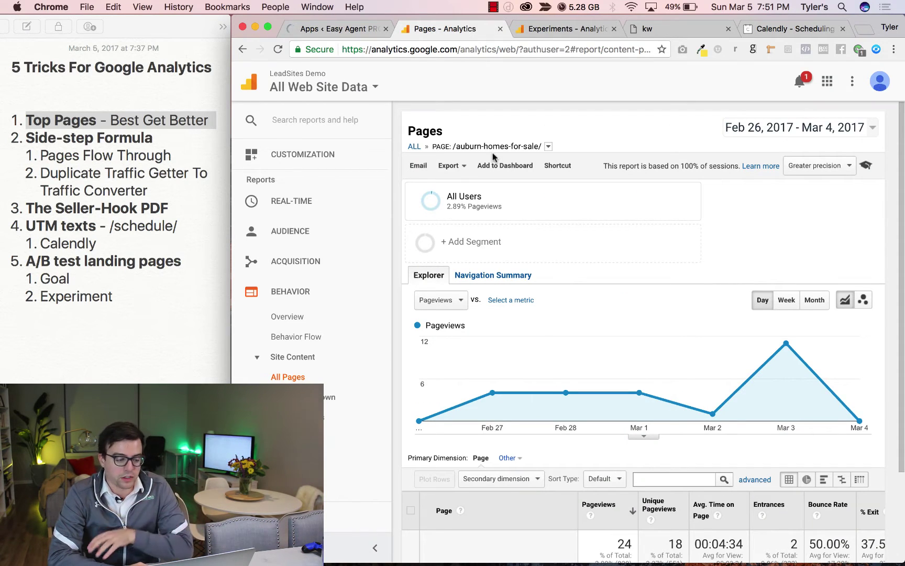
# Step: Go back through Behavior > Overview to the full All Pages report showing 830 pageviews
pyautogui.scroll(-2, 493, 156)
pyautogui.click(370, 50)
pyautogui.moveTo(370, 50); pyautogui.dragTo(448, 50)
pyautogui.click(444, 50)
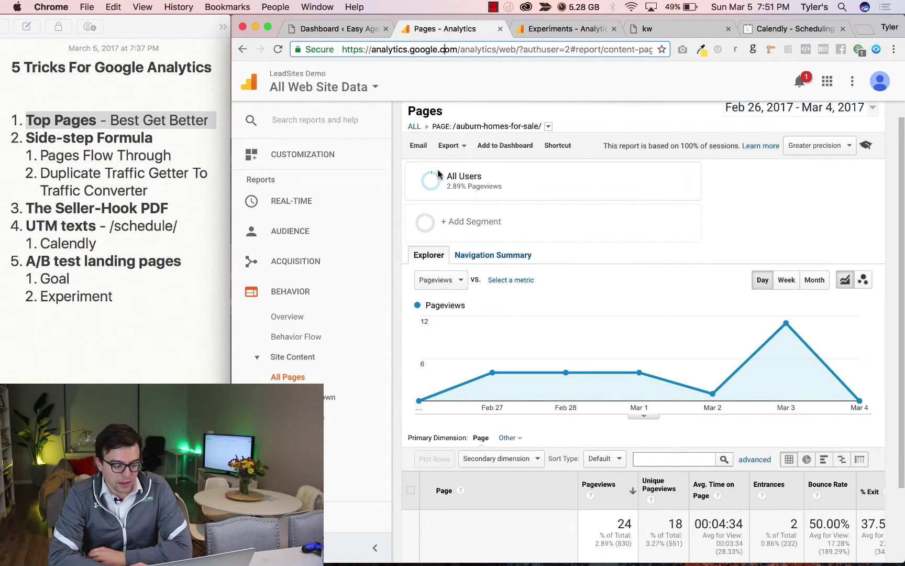
pyautogui.click(311, 290)
pyautogui.click(311, 290)
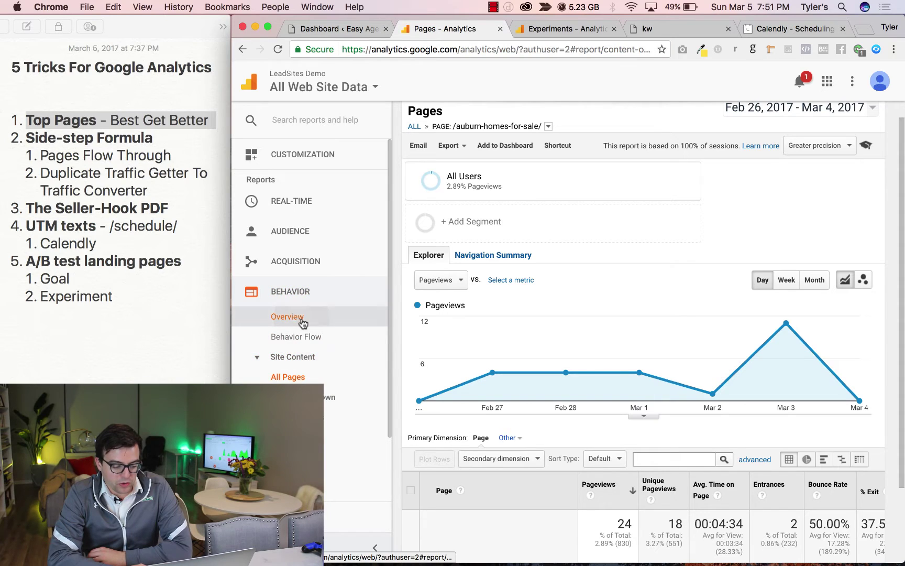
pyautogui.click(302, 321)
pyautogui.scroll(-8, 576, 373)
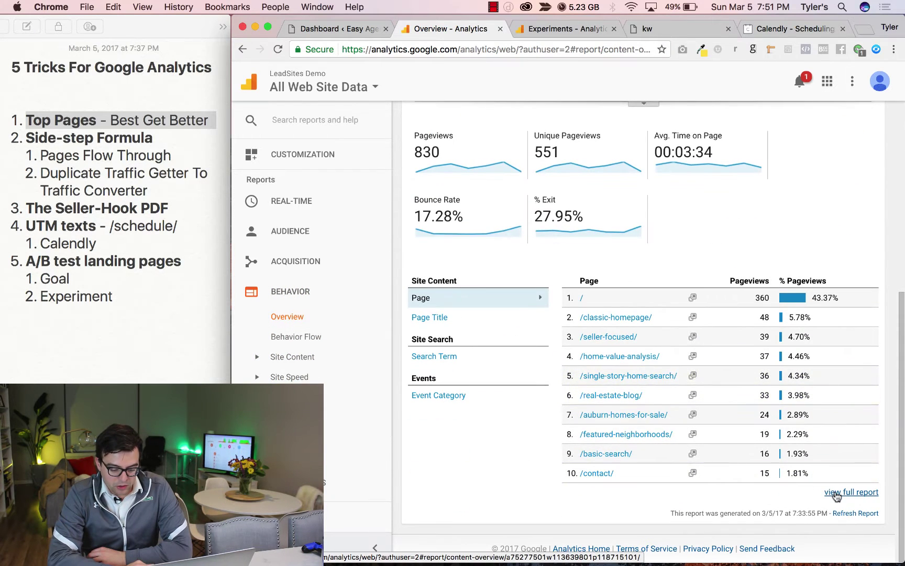
pyautogui.click(837, 496)
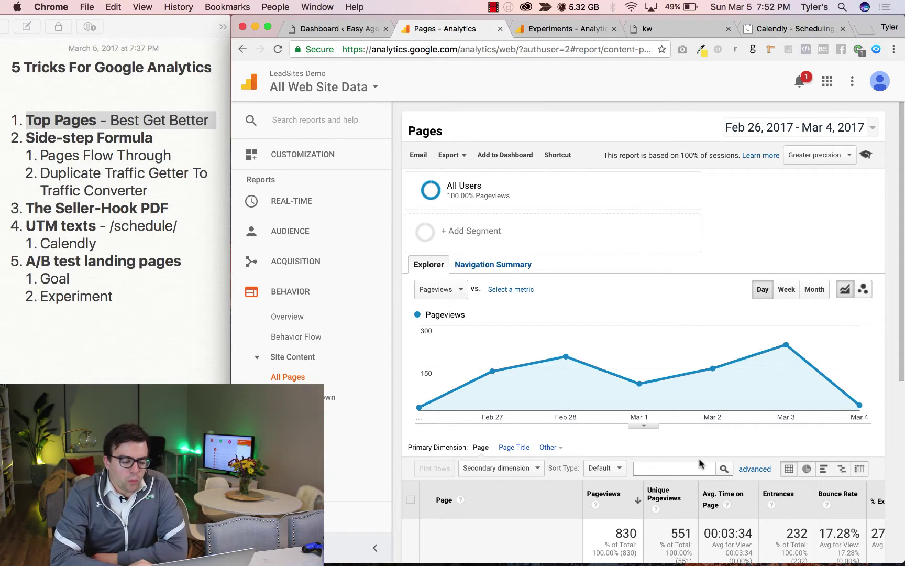
# Step: Mark the Side-step Formula tip in the notes
pyautogui.scroll(-2, 611, 426)
pyautogui.click(179, 178)
pyautogui.moveTo(28, 138); pyautogui.dragTo(120, 139)
pyautogui.click(456, 210)
pyautogui.scroll(-6, 457, 262)
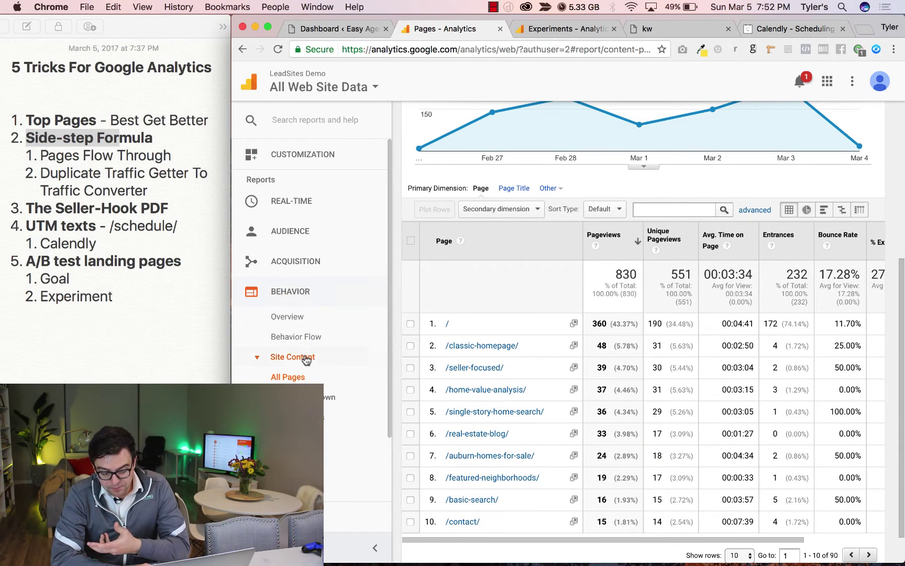
# Step: Open /real-estate-blog/ and view its Navigation Summary of previous and next page paths
pyautogui.click(328, 356)
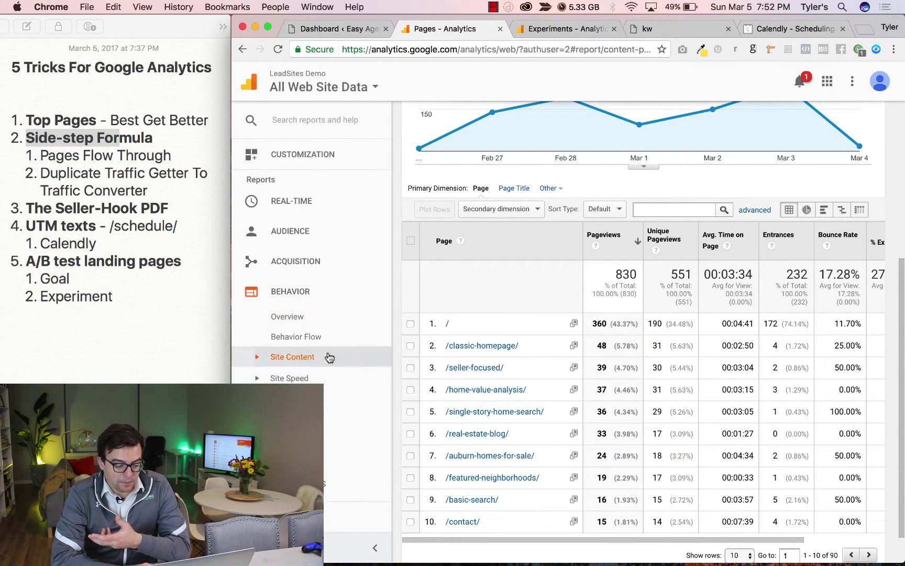
pyautogui.click(328, 356)
pyautogui.scroll(-2, 492, 339)
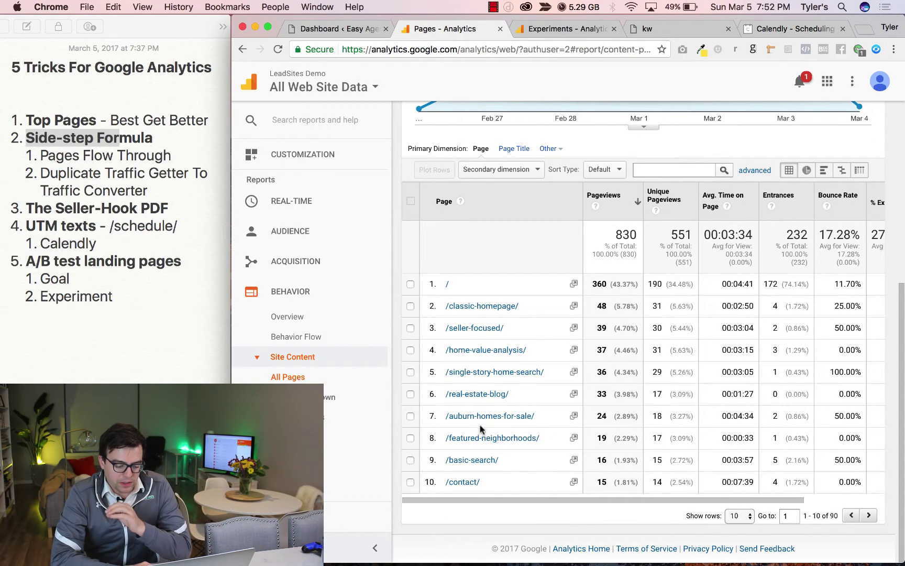
pyautogui.click(493, 396)
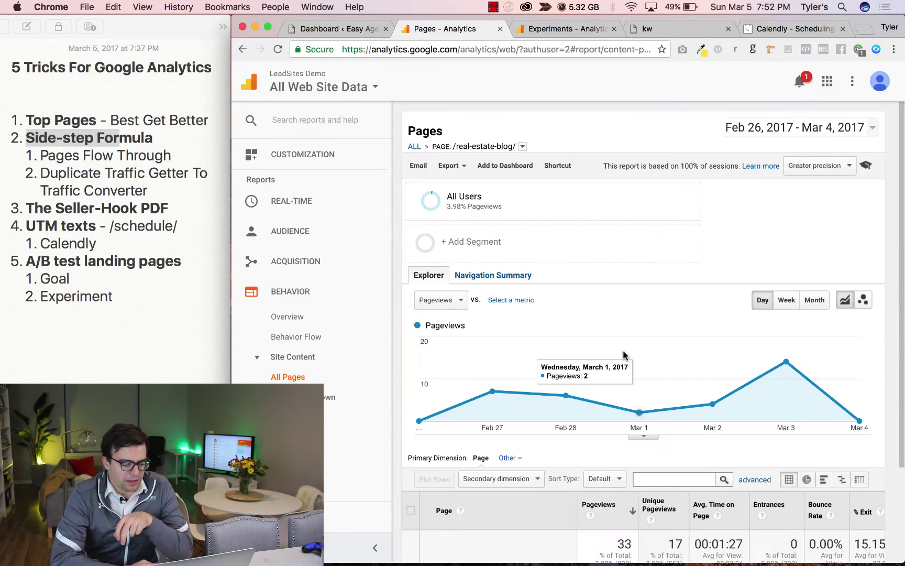
pyautogui.scroll(-5, 624, 355)
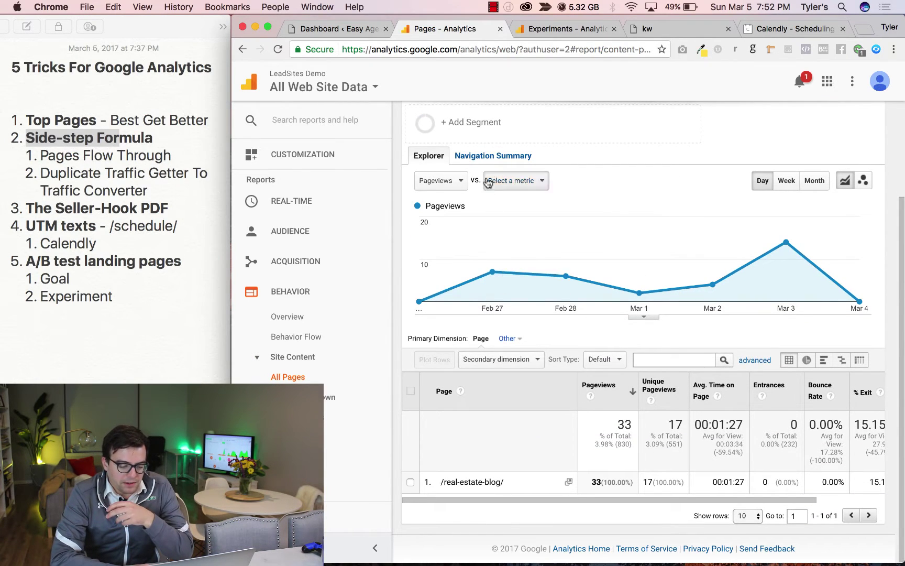
pyautogui.click(493, 155)
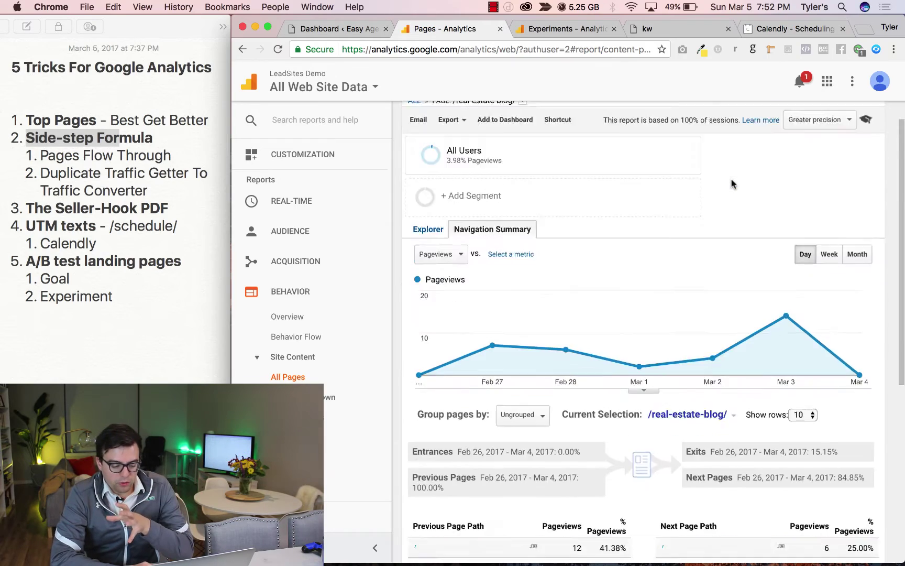
pyautogui.scroll(-3, 535, 299)
pyautogui.scroll(-3, 540, 303)
pyautogui.scroll(10, 597, 215)
pyautogui.scroll(-5, 594, 222)
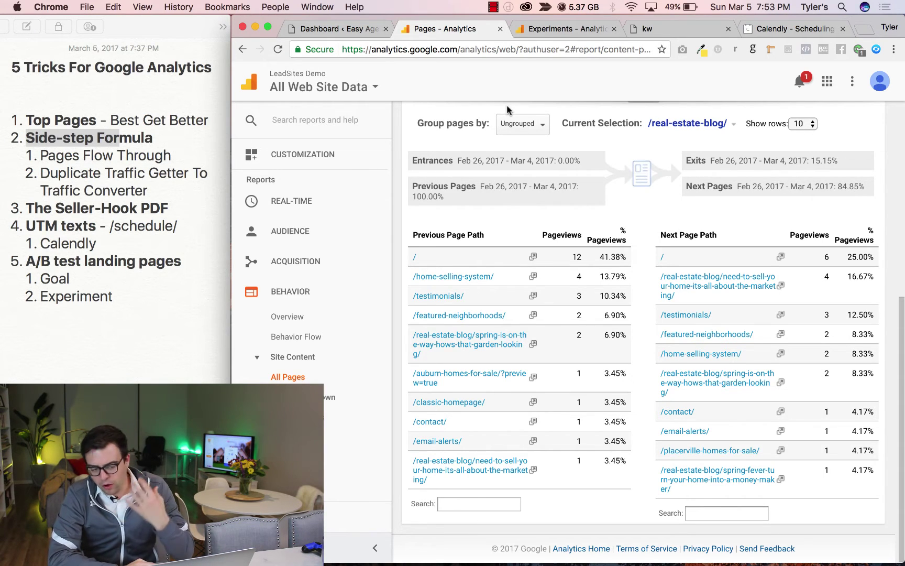
# Step: Take a full-page screenshot of the Easy Agent PRO dashboard showing 117 leads and 446 visitors
pyautogui.click(361, 30)
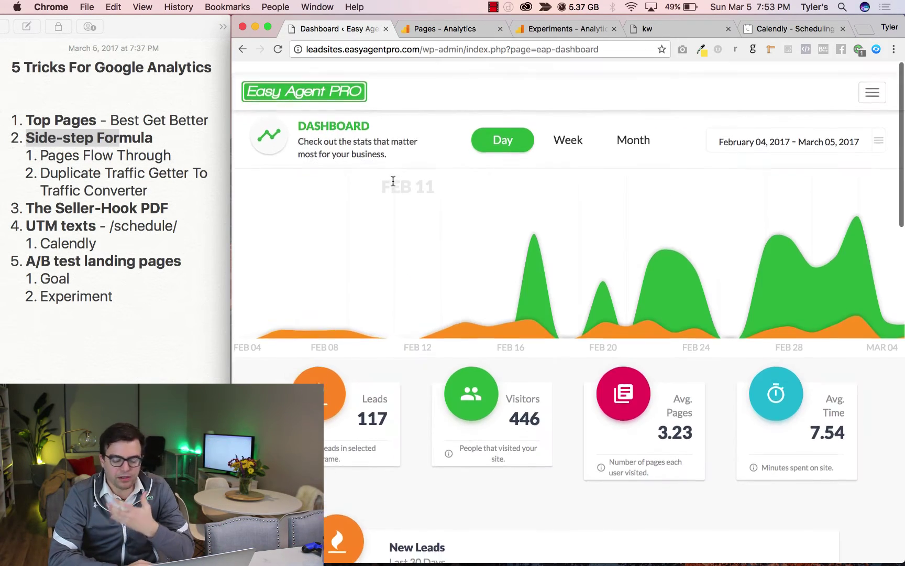
pyautogui.scroll(-1, 392, 181)
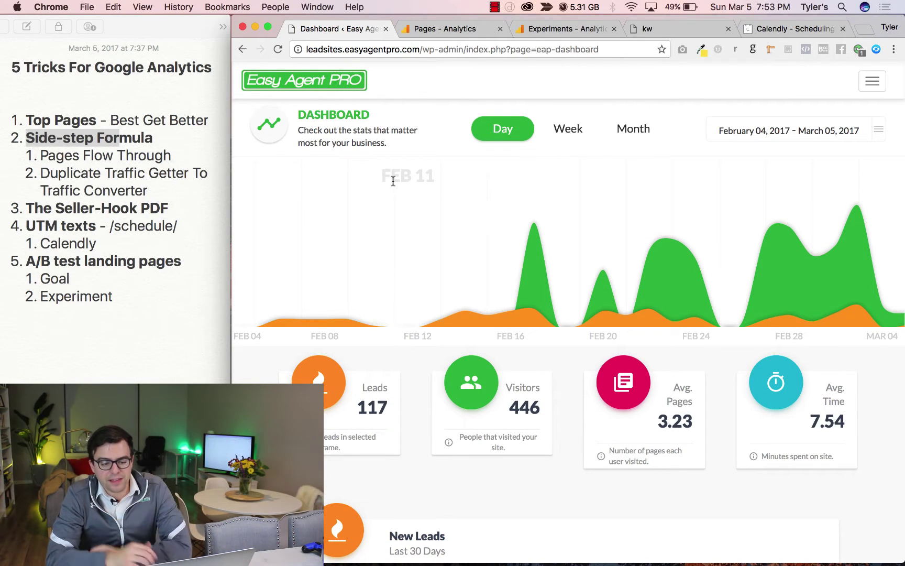
pyautogui.scroll(-5, 545, 209)
pyautogui.scroll(-10, 543, 211)
pyautogui.scroll(15, 541, 210)
pyautogui.click(685, 49)
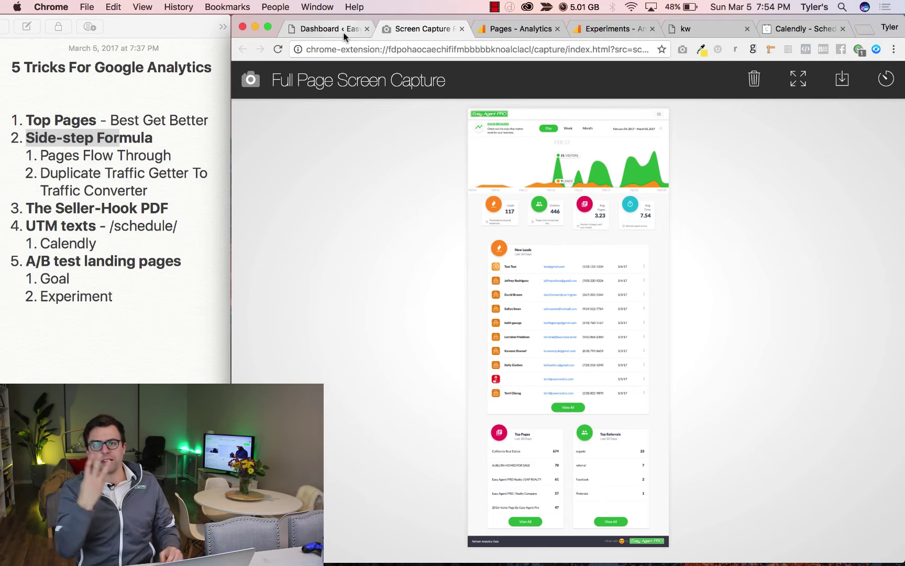
# Step: Open Audience > Overview and scroll through the report's 243 sessions and 140 users
pyautogui.click(516, 30)
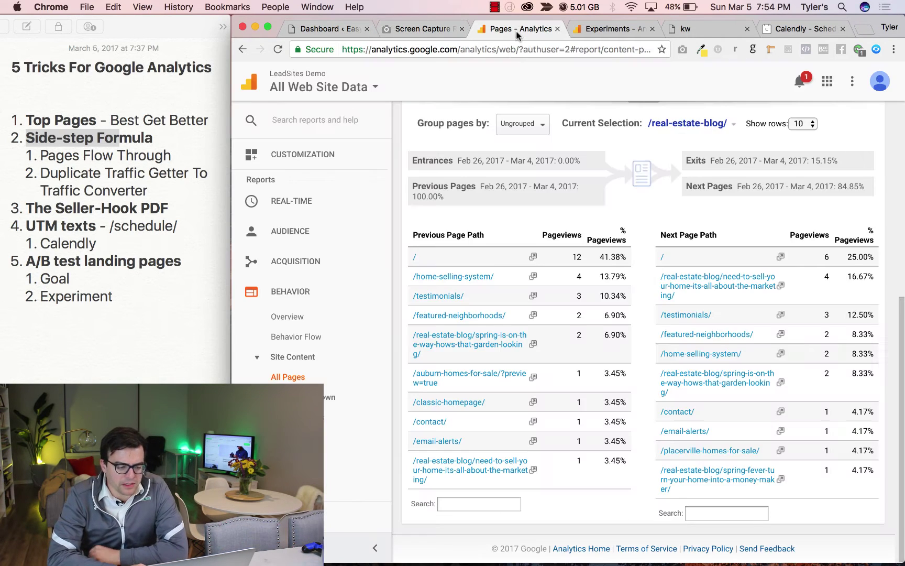
pyautogui.scroll(7, 466, 230)
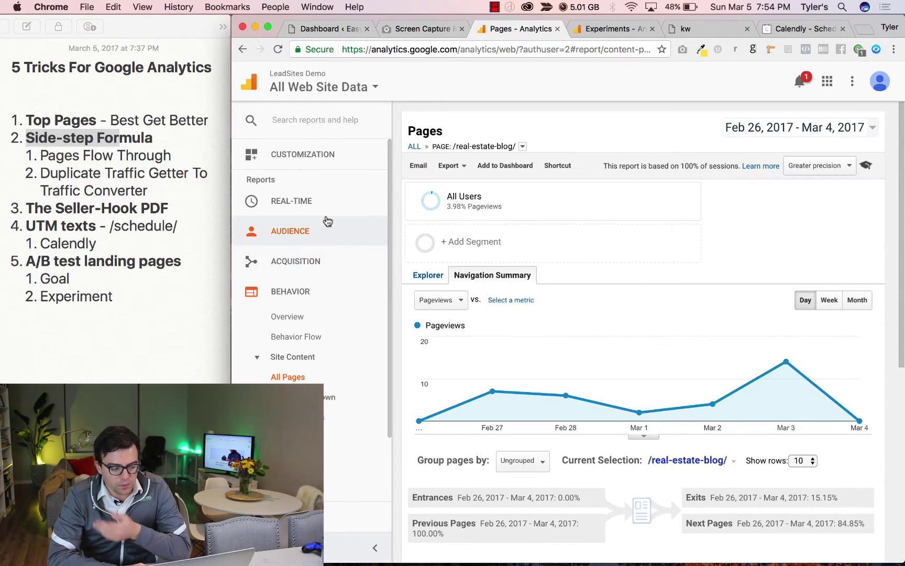
pyautogui.click(300, 233)
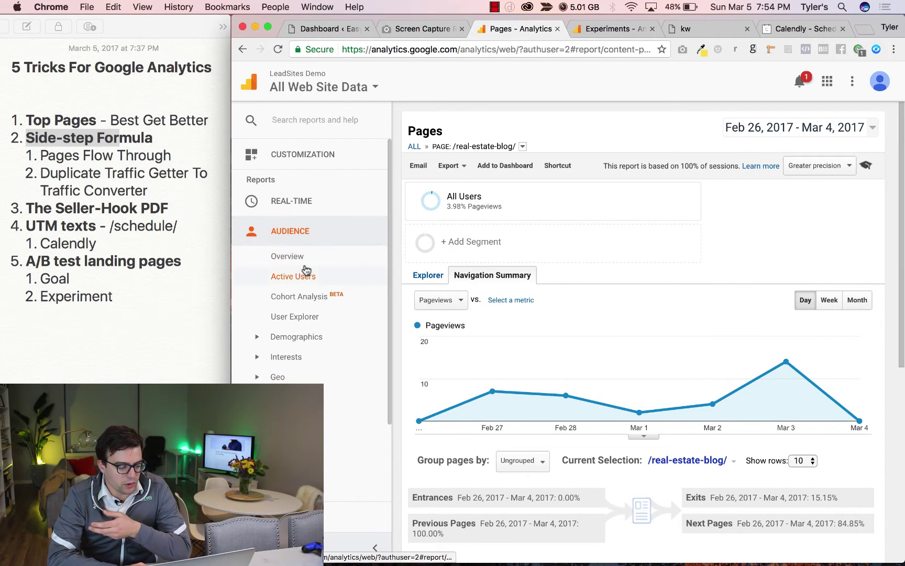
pyautogui.click(308, 262)
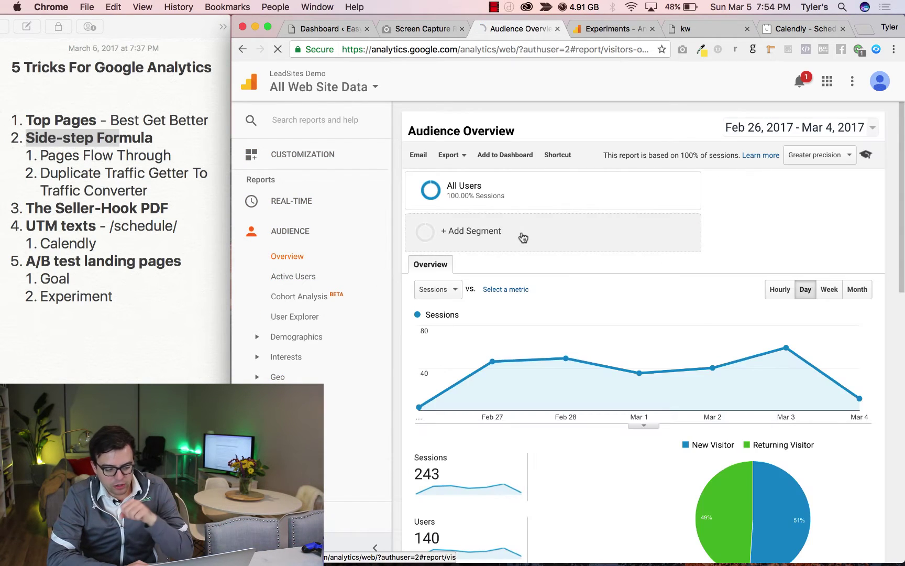
pyautogui.scroll(-7, 521, 338)
pyautogui.scroll(6, 521, 337)
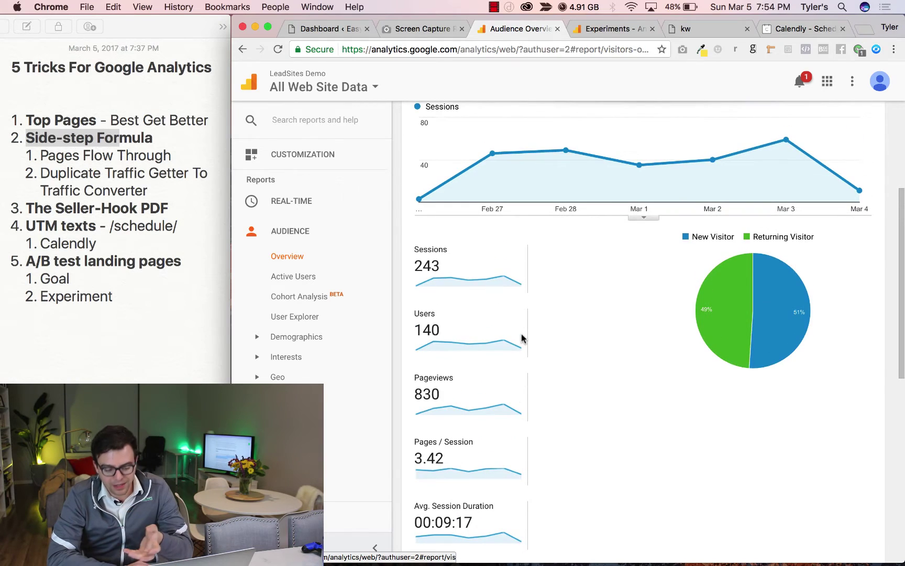
pyautogui.scroll(1, 521, 338)
pyautogui.scroll(-10, 522, 338)
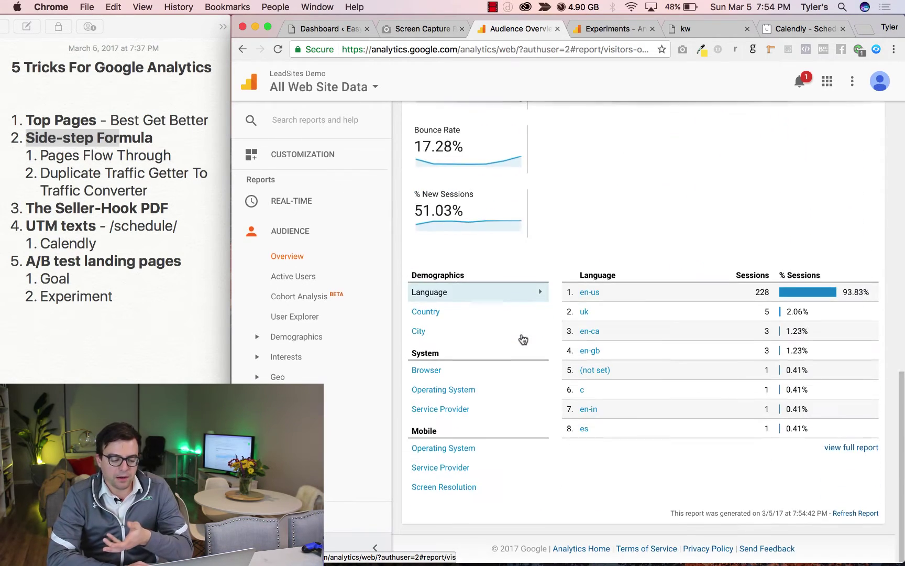
pyautogui.scroll(10, 522, 339)
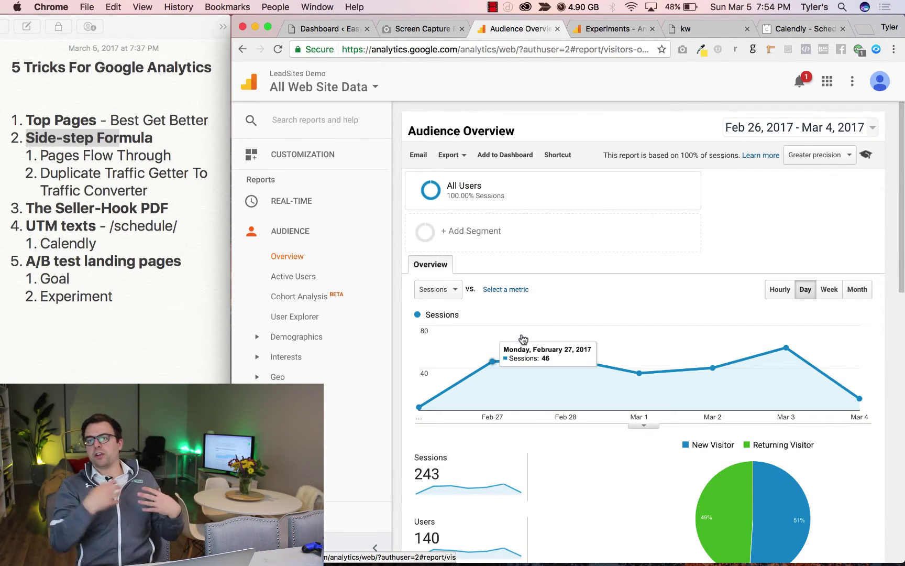
pyautogui.scroll(-6, 523, 339)
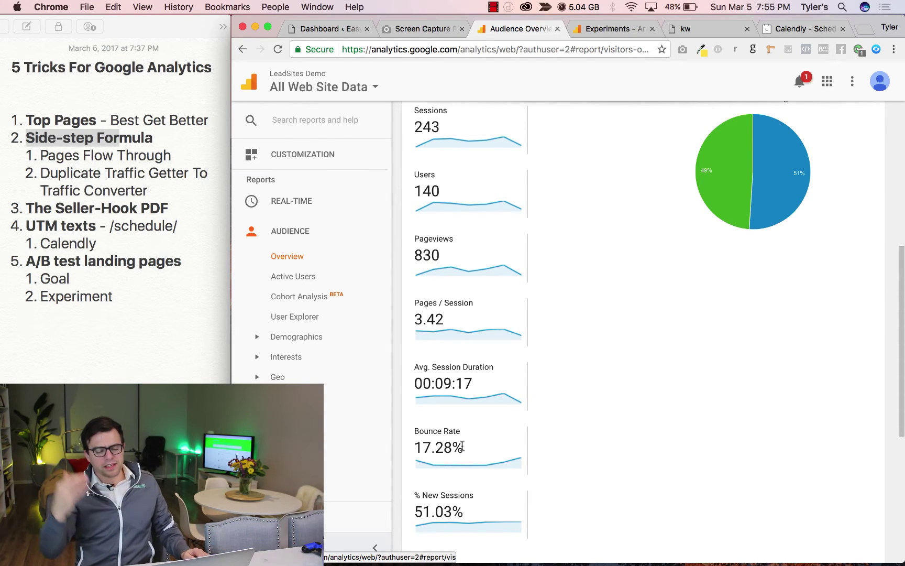
# Step: Briefly highlight the 17.28% bounce rate figure, then move back to the notes outline
pyautogui.moveTo(416, 449); pyautogui.dragTo(485, 449)
pyautogui.click(485, 450)
pyautogui.scroll(1, 484, 449)
pyautogui.scroll(10, 484, 449)
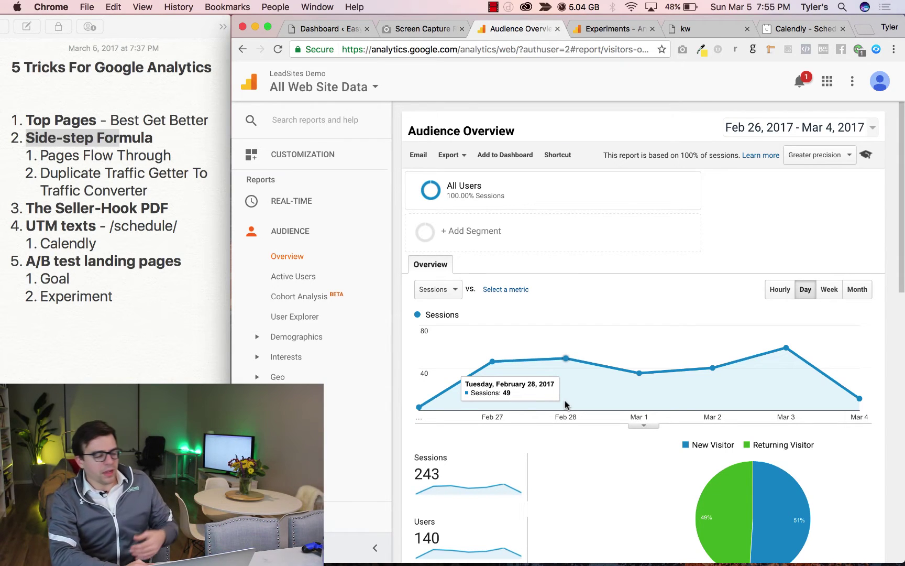
pyautogui.click(125, 297)
pyautogui.click(131, 294)
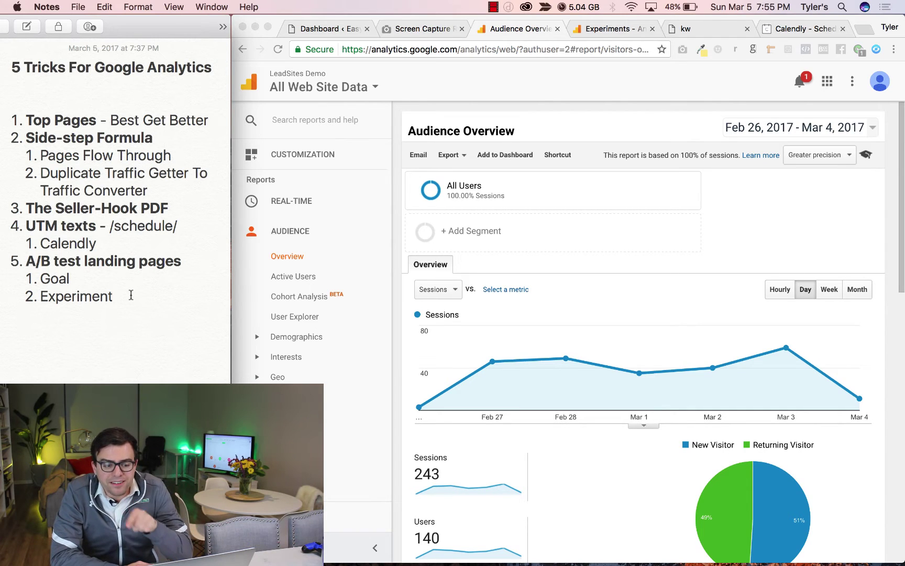
# Step: Go to the Easy Agent PRO dashboard and open its site menu to reach Texty's settings
pyautogui.click(309, 28)
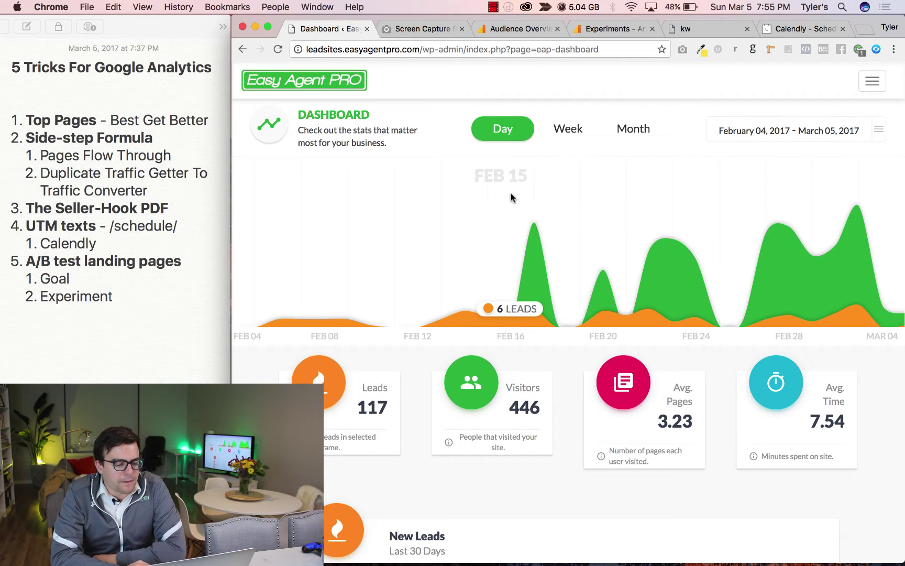
pyautogui.click(872, 80)
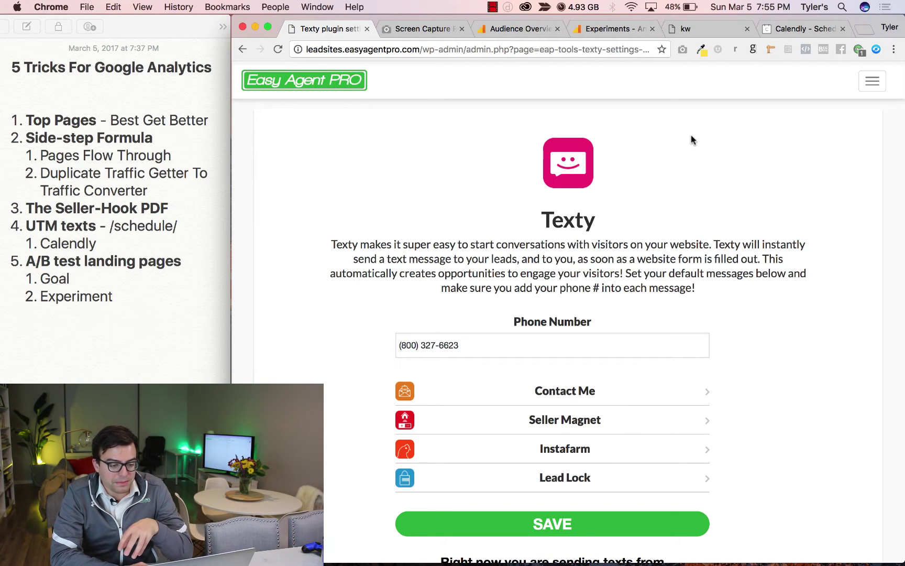
# Step: Load zapier.com and the IFTTT site in new tabs, ending on IFTTT's Discover page
pyautogui.click(865, 30)
pyautogui.write('zapier.com')
pyautogui.press('Return')
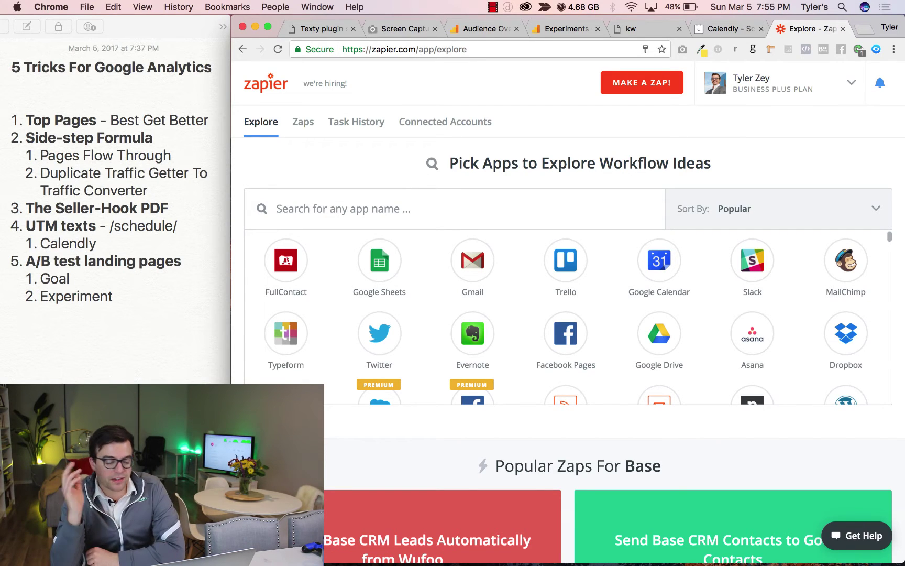
pyautogui.click(308, 29)
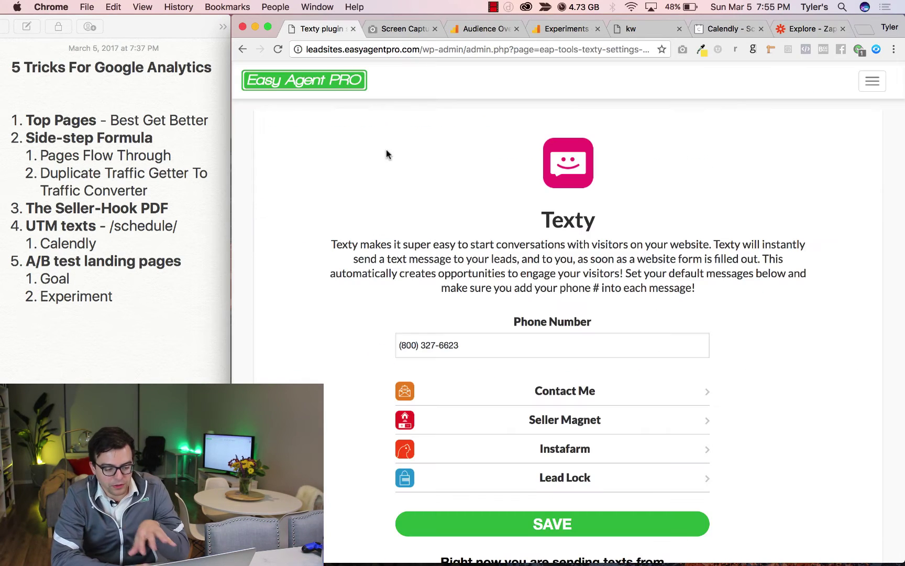
pyautogui.click(811, 32)
pyautogui.click(864, 32)
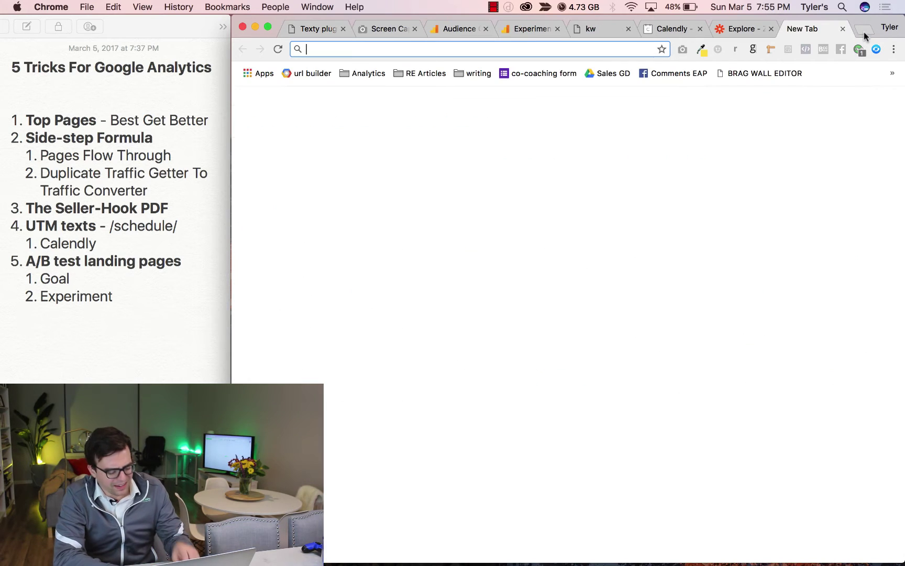
pyautogui.write('ifttt.com')
pyautogui.press('Return')
pyautogui.click(744, 28)
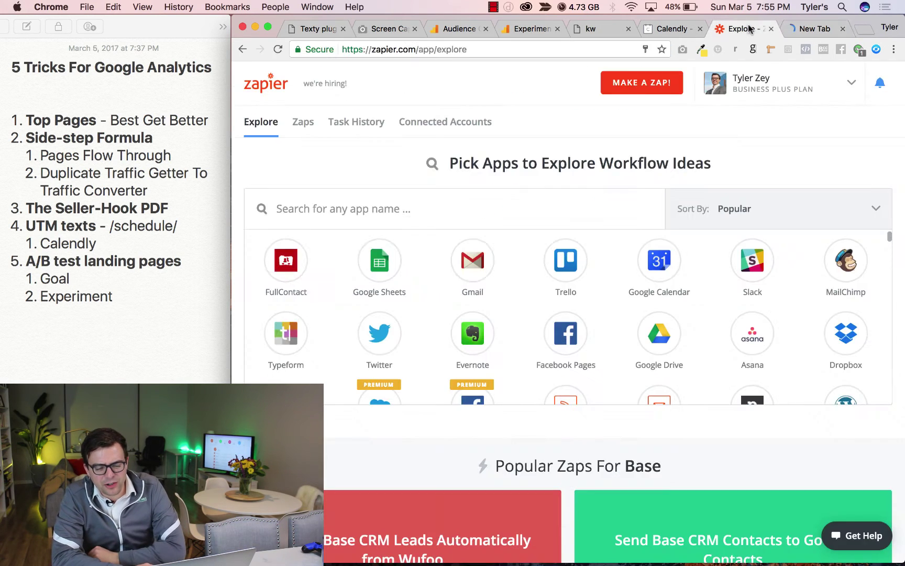
pyautogui.click(801, 32)
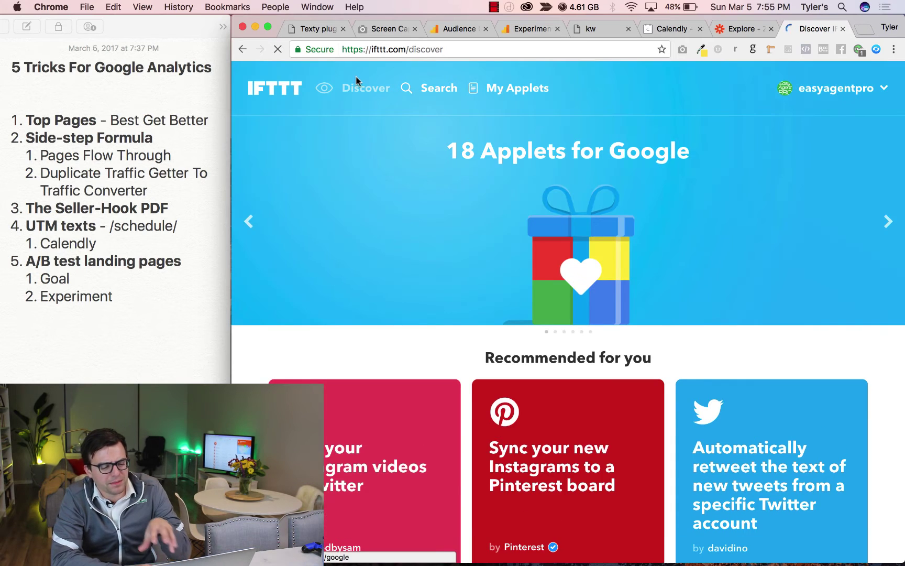
# Step: Expand Texty's Contact Me message settings, then bring up Calendly and select its notes line
pyautogui.click(313, 32)
pyautogui.click(528, 392)
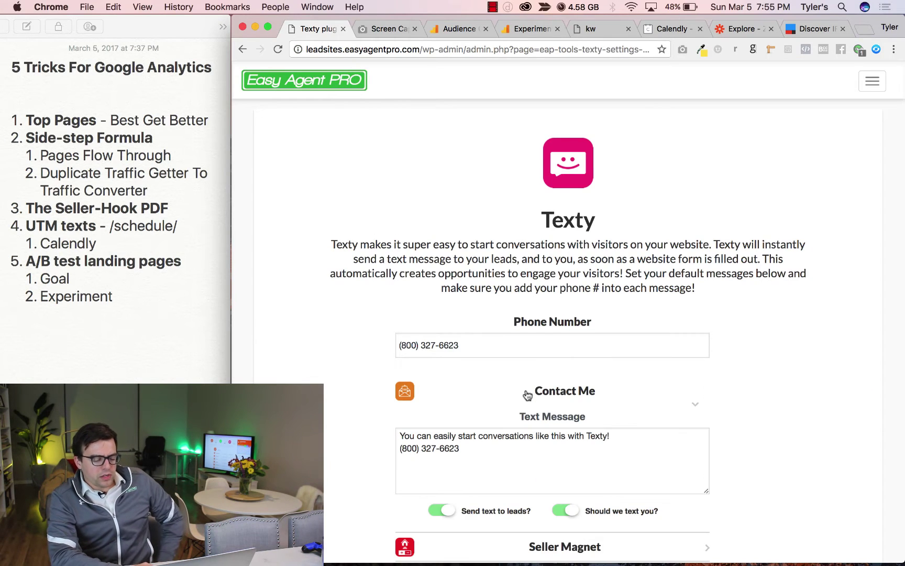
pyautogui.scroll(-1, 581, 450)
pyautogui.click(580, 449)
pyautogui.click(681, 32)
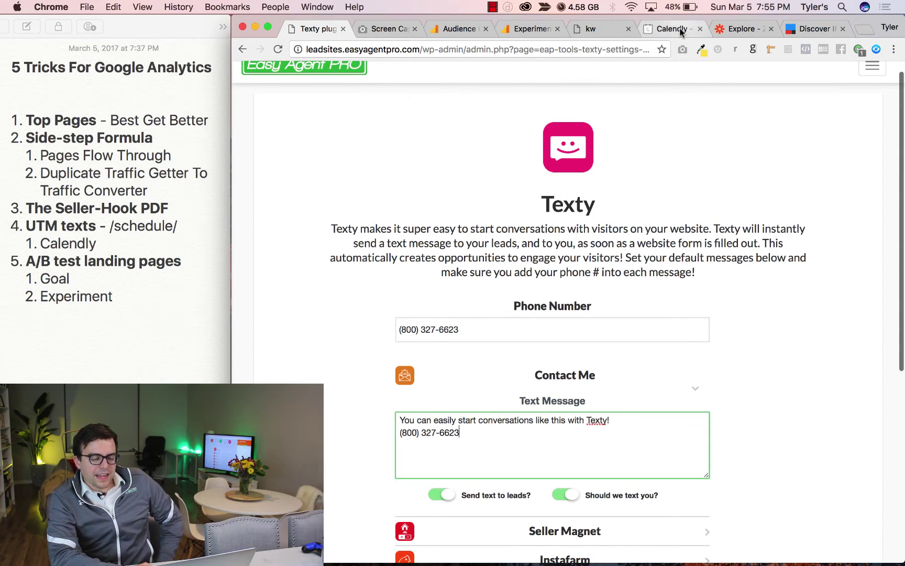
pyautogui.click(224, 230)
pyautogui.moveTo(153, 238); pyautogui.dragTo(35, 238)
# Step: Deselect the Calendly line in the notes and bring the Calendly home page to the front
pyautogui.click(32, 239)
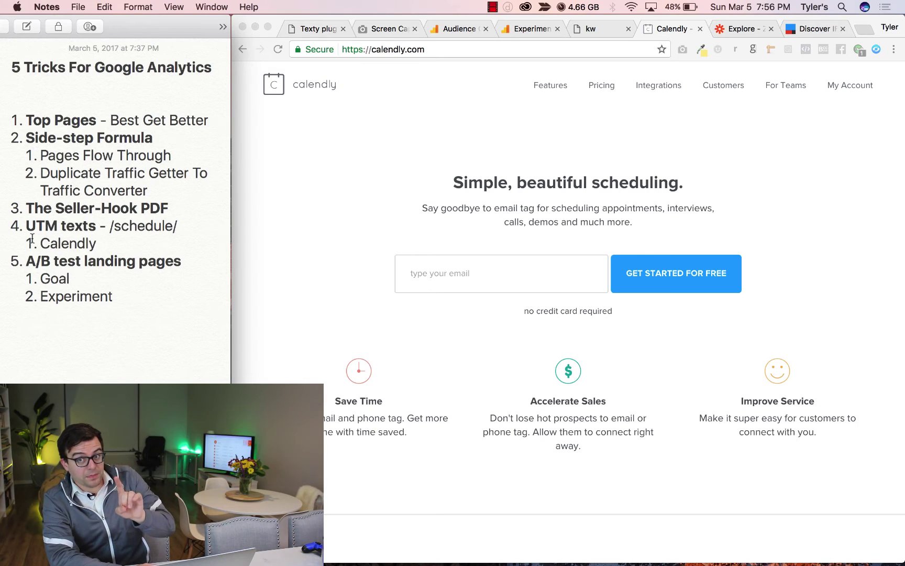
pyautogui.click(258, 257)
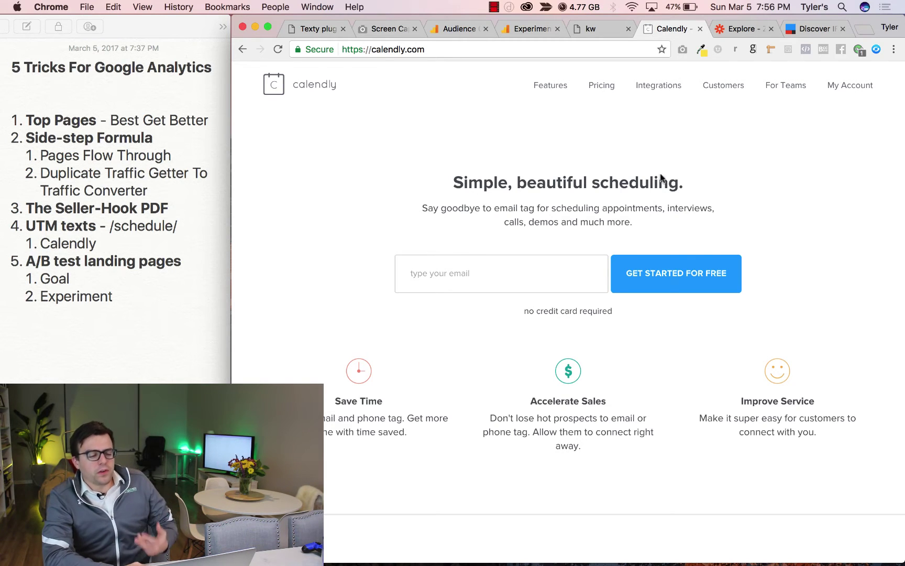
# Step: Switch to the kw booking page and dismiss its popup
pyautogui.click(610, 31)
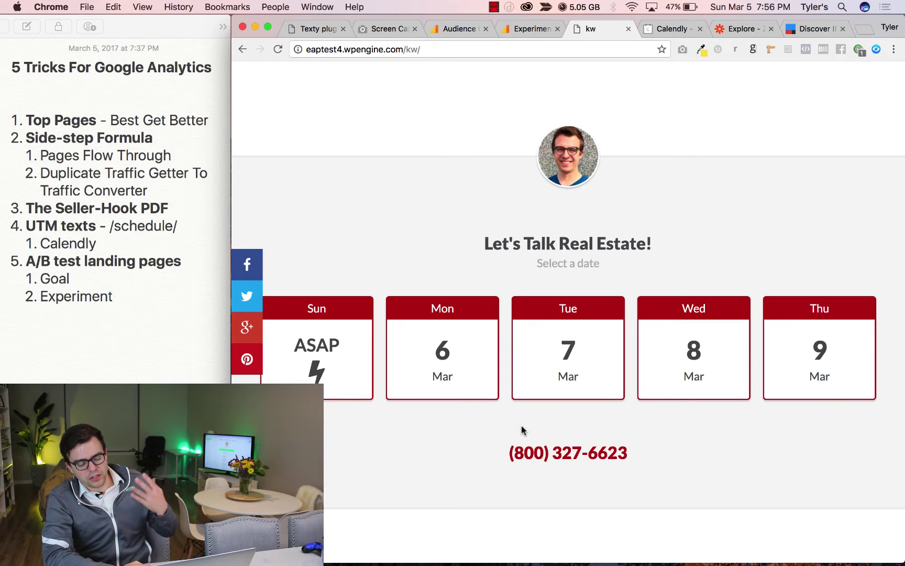
pyautogui.moveTo(507, 394); pyautogui.dragTo(414, 315)
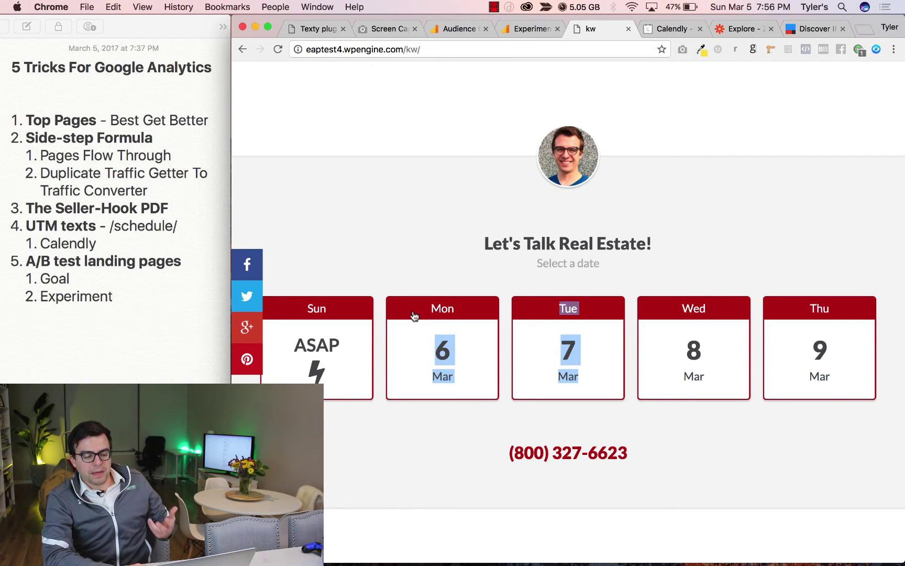
pyautogui.click(493, 208)
pyautogui.click(408, 73)
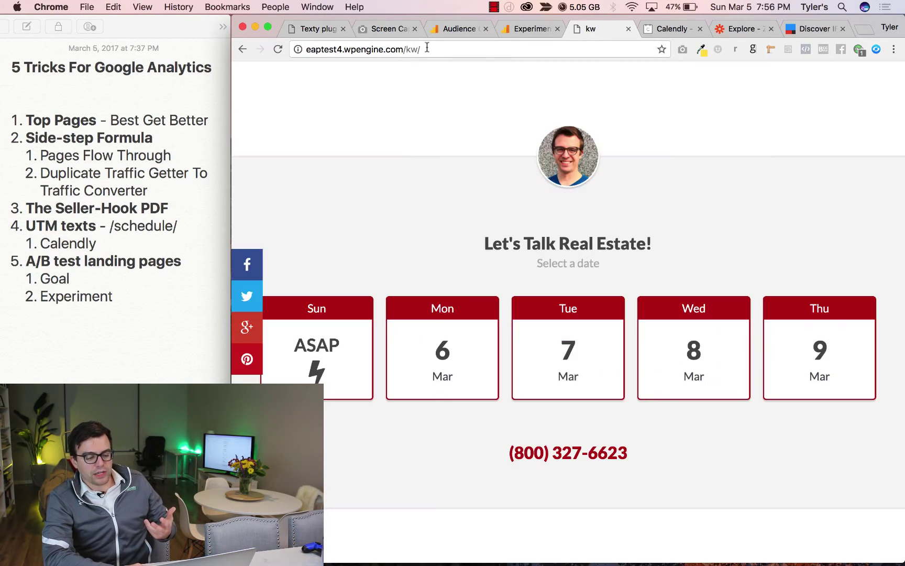
pyautogui.click(429, 47)
pyautogui.click(395, 118)
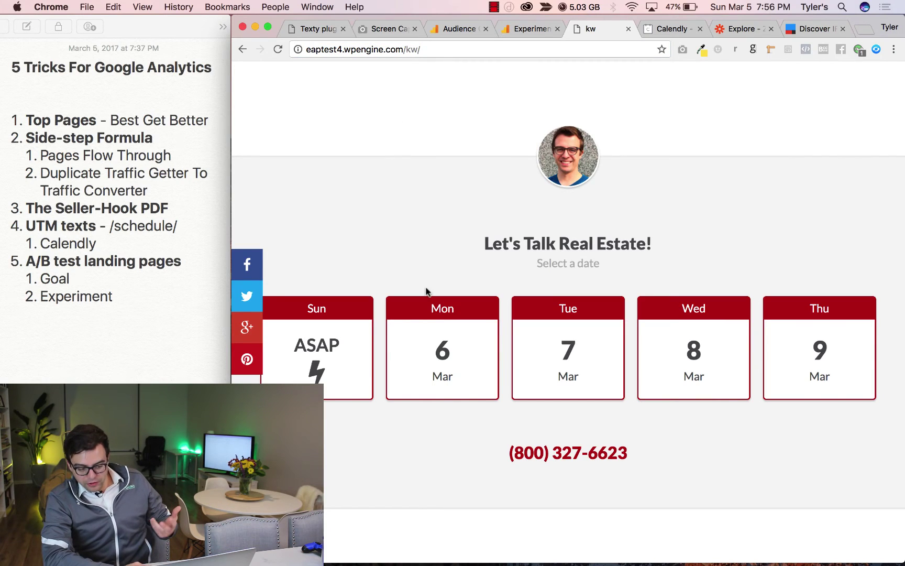
# Step: Preview booking a Monday, March 6 morning slot, then copy the booking page URL into a new tab
pyautogui.click(439, 356)
pyautogui.click(465, 350)
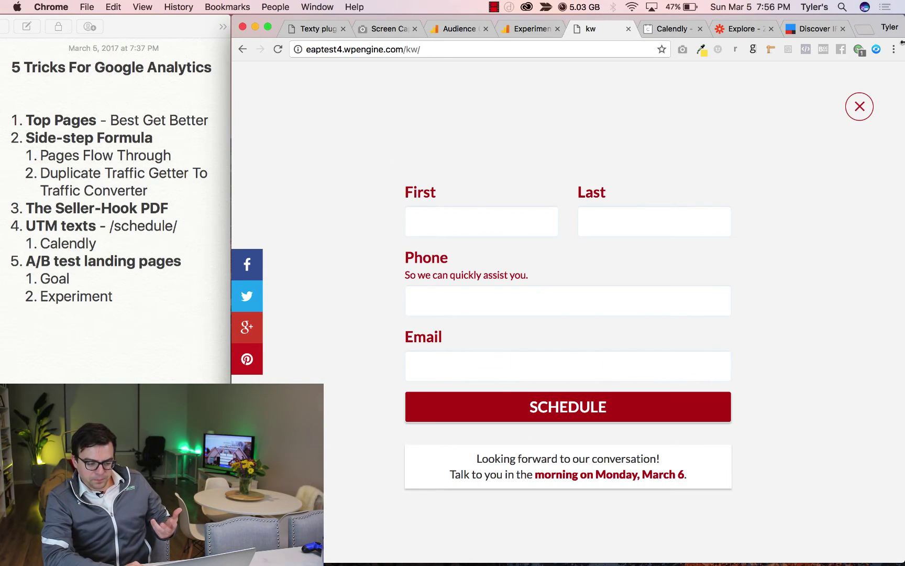
pyautogui.click(860, 106)
pyautogui.click(535, 50)
pyautogui.press('super+c')
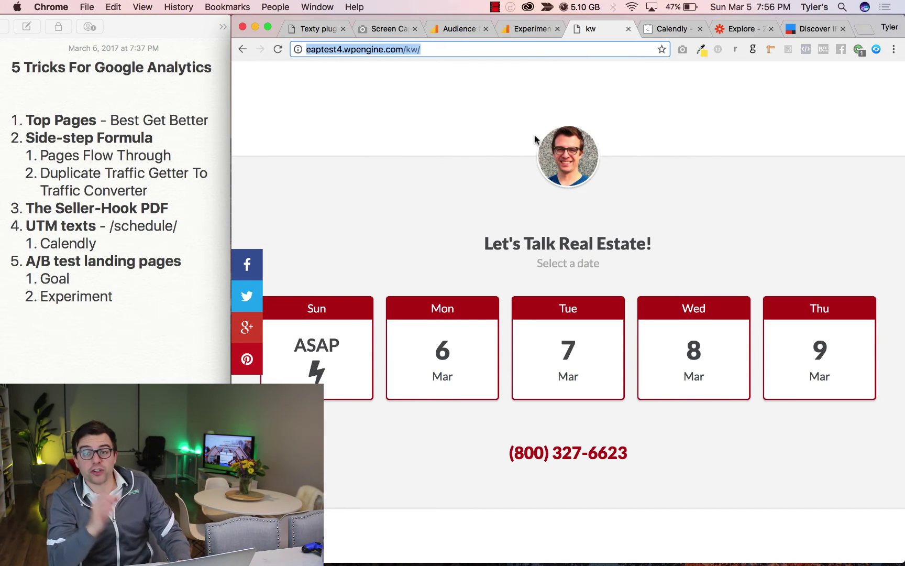
pyautogui.press('super+t')
# Step: In the Campaign URL Builder, paste the booking page address as the Website URL
pyautogui.click(302, 74)
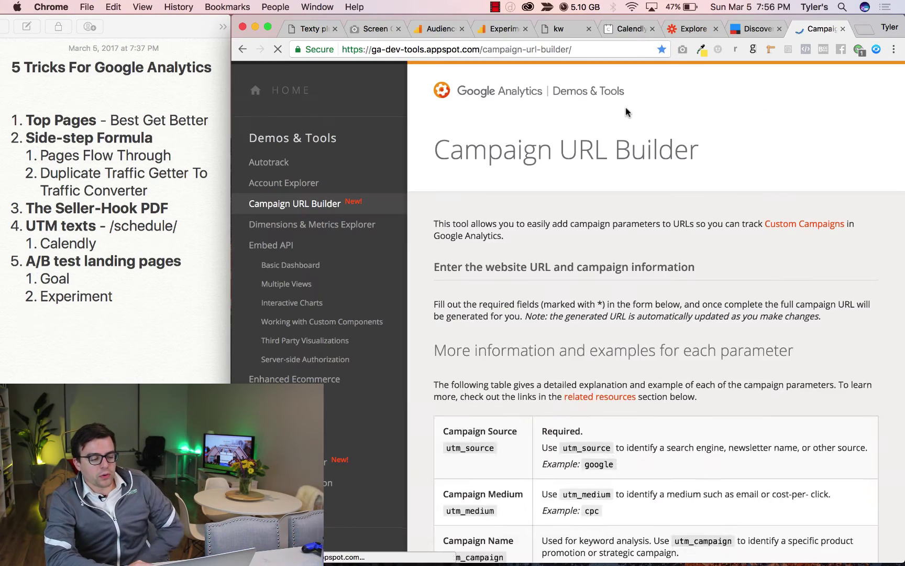
pyautogui.scroll(-3, 535, 150)
pyautogui.tripleClick(587, 213)
pyautogui.press('super+v')
# Step: Set Campaign Source to 'referral' and Campaign Medium to 'text'
pyautogui.click(638, 152)
pyautogui.scroll(-2, 638, 152)
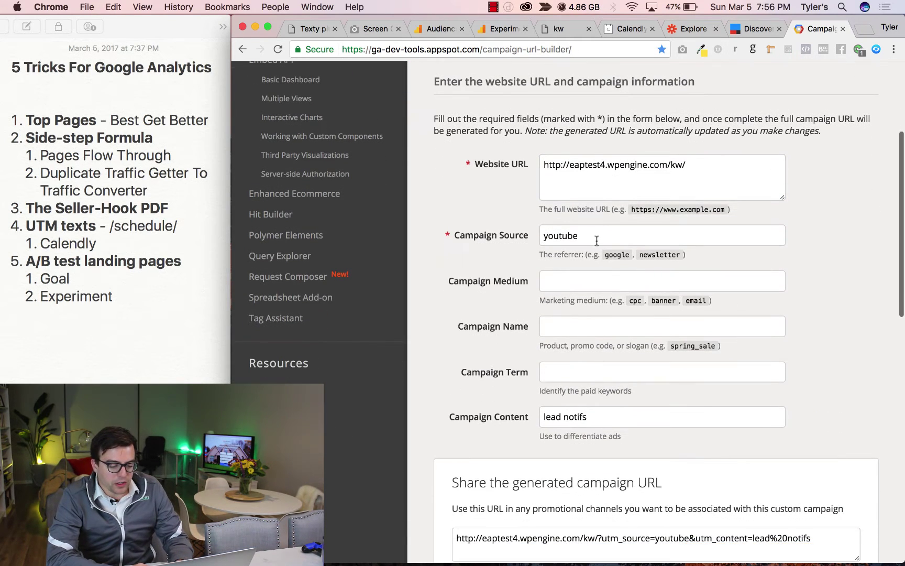
pyautogui.doubleClick(596, 237)
pyautogui.write('d')
pyautogui.press('BackSpace')
pyautogui.write('referral')
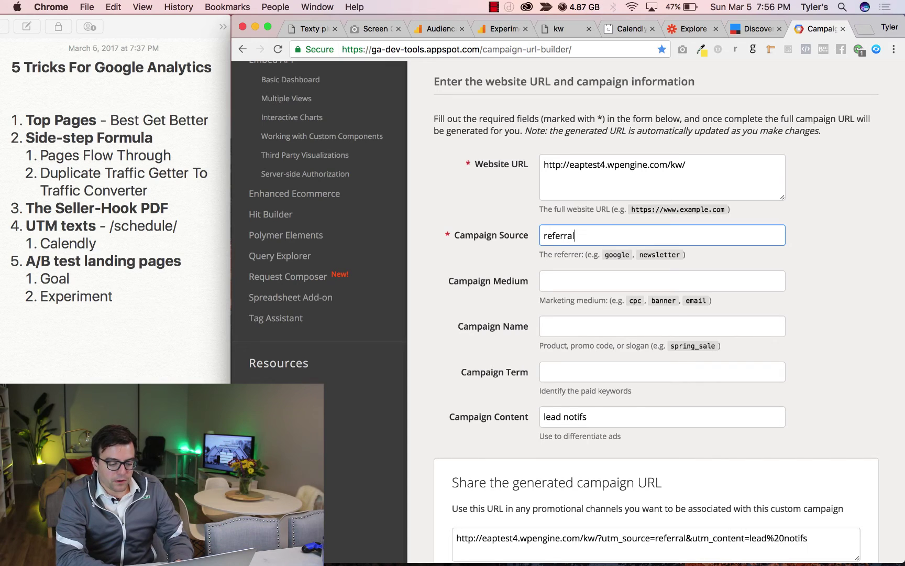
pyautogui.press('Tab')
pyautogui.write('text')
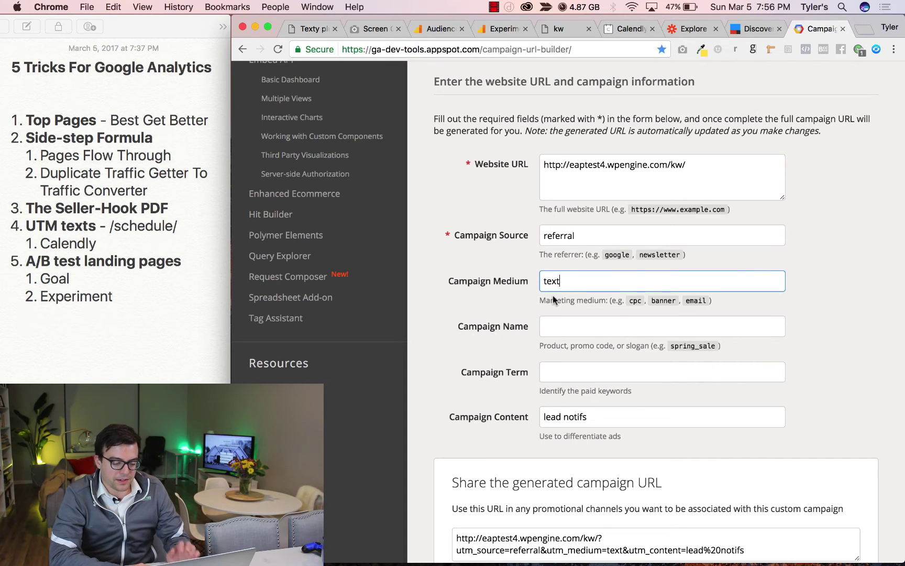
pyautogui.click(528, 308)
# Step: Shorten the tagged URL and replace the Texty message's phone line with 'Schedule with me here:' plus the short link
pyautogui.scroll(-5, 529, 309)
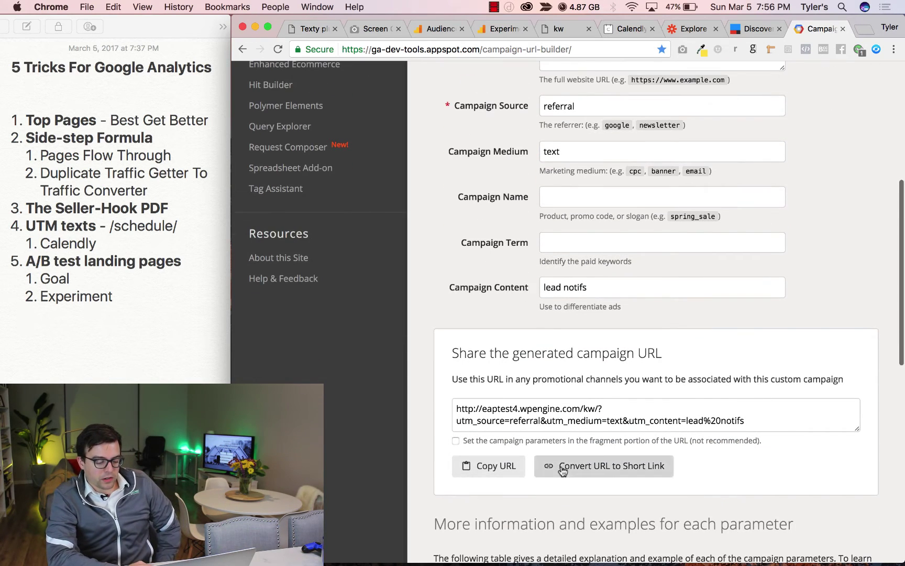
pyautogui.click(545, 467)
pyautogui.click(509, 467)
pyautogui.click(319, 33)
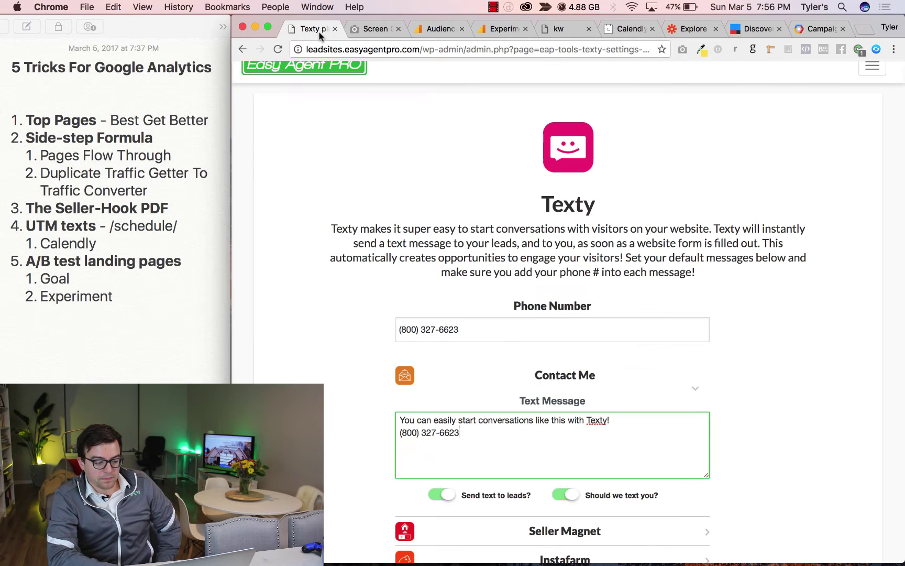
pyautogui.tripleClick(494, 433)
pyautogui.press('BackSpace')
pyautogui.write('Schedule with')
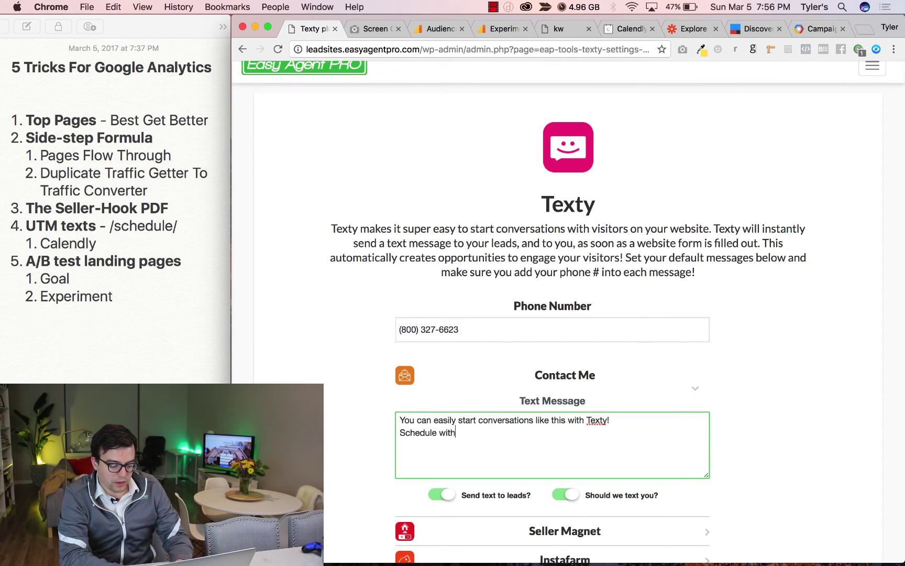
pyautogui.write(' me here:')
pyautogui.write('https://goo.gl/wTvCAJ')
pyautogui.click(745, 422)
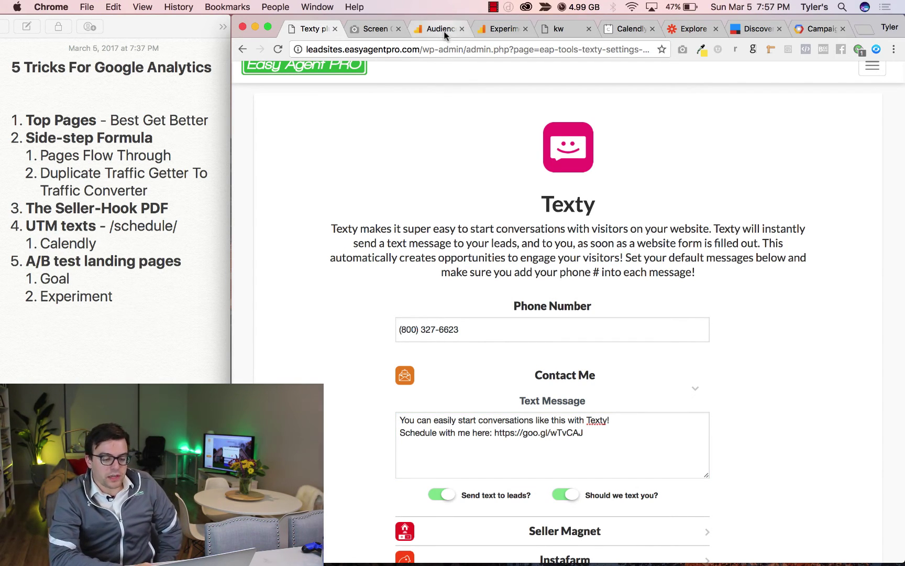
# Step: Review the builder's campaign values, then return to the Google Analytics Audience Overview report
pyautogui.click(821, 31)
pyautogui.scroll(2, 613, 190)
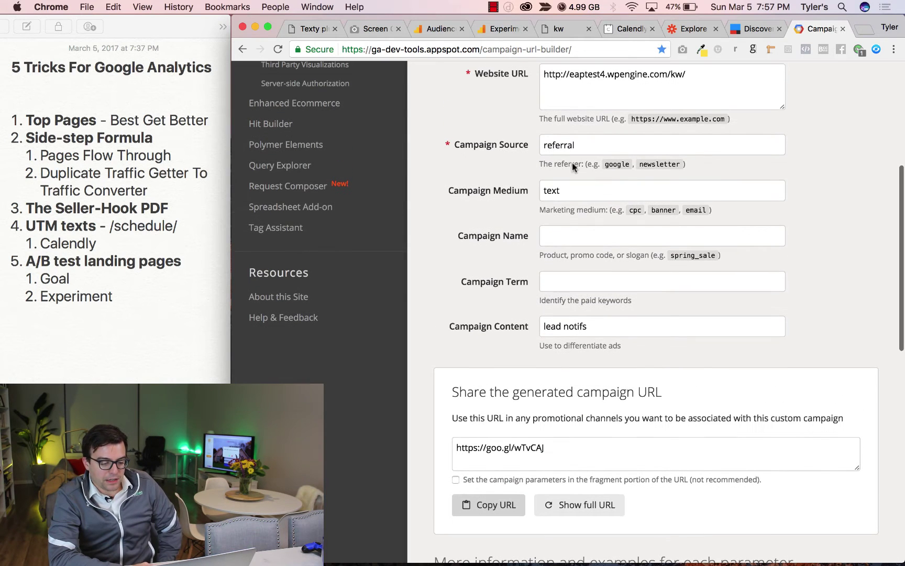
pyautogui.moveTo(546, 145); pyautogui.dragTo(632, 144)
pyautogui.click(593, 188)
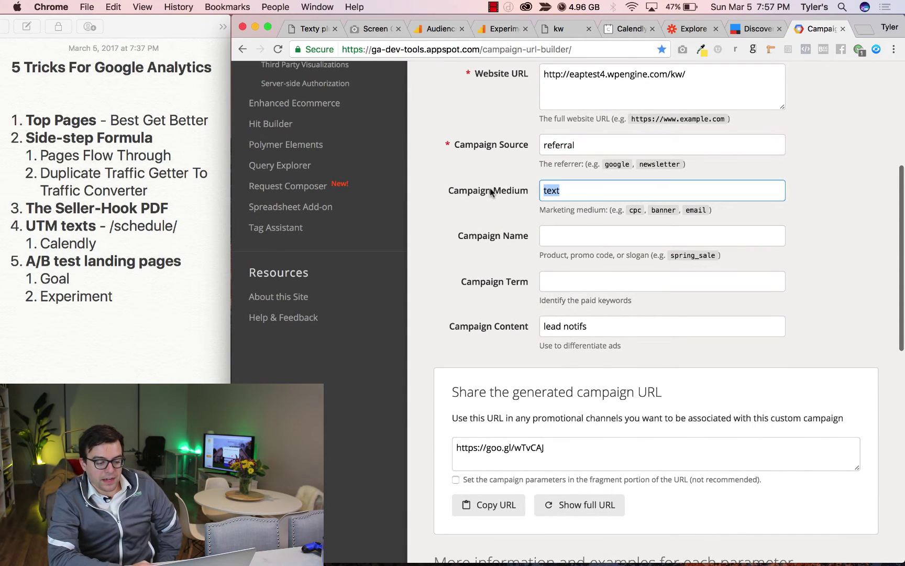
pyautogui.click(442, 29)
pyautogui.scroll(-3, 498, 246)
pyautogui.scroll(-2, 356, 307)
pyautogui.scroll(-2, 328, 411)
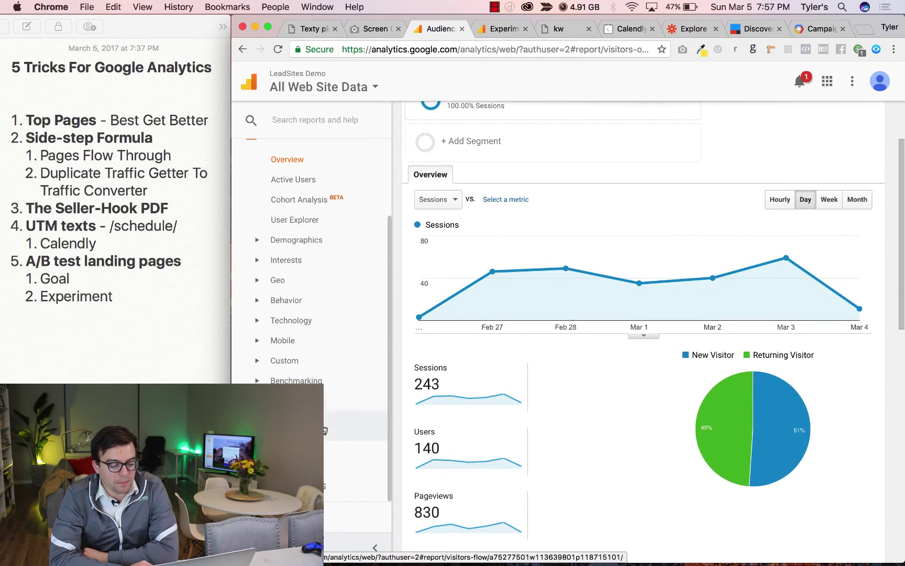
# Step: Open Acquisition Overview and drill into the Referral row of Top Channels
pyautogui.click(329, 425)
pyautogui.click(316, 296)
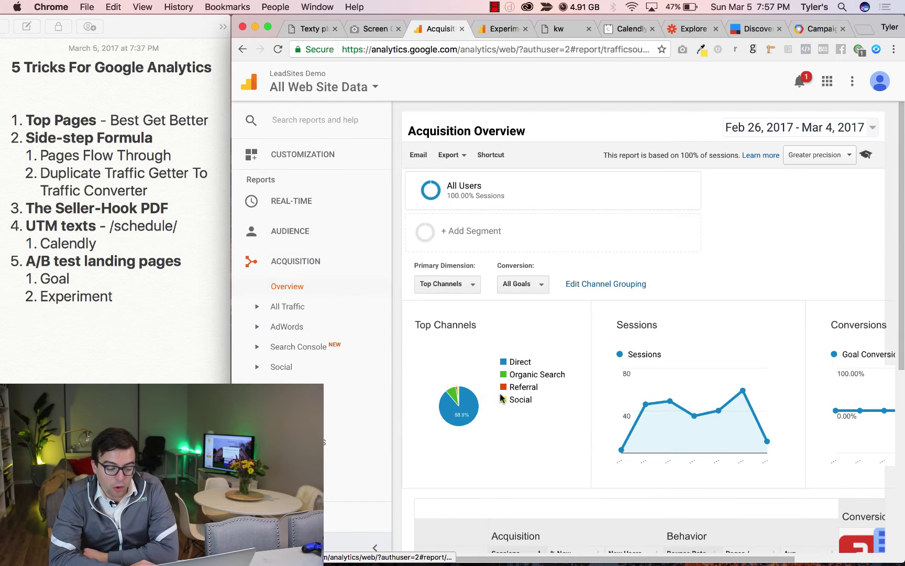
pyautogui.scroll(-5, 468, 419)
pyautogui.click(455, 495)
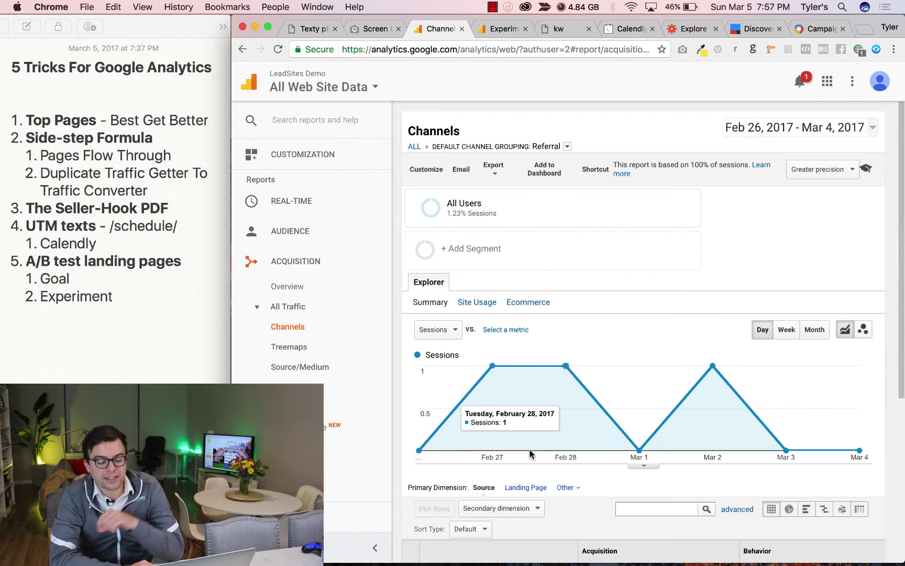
pyautogui.scroll(-5, 530, 453)
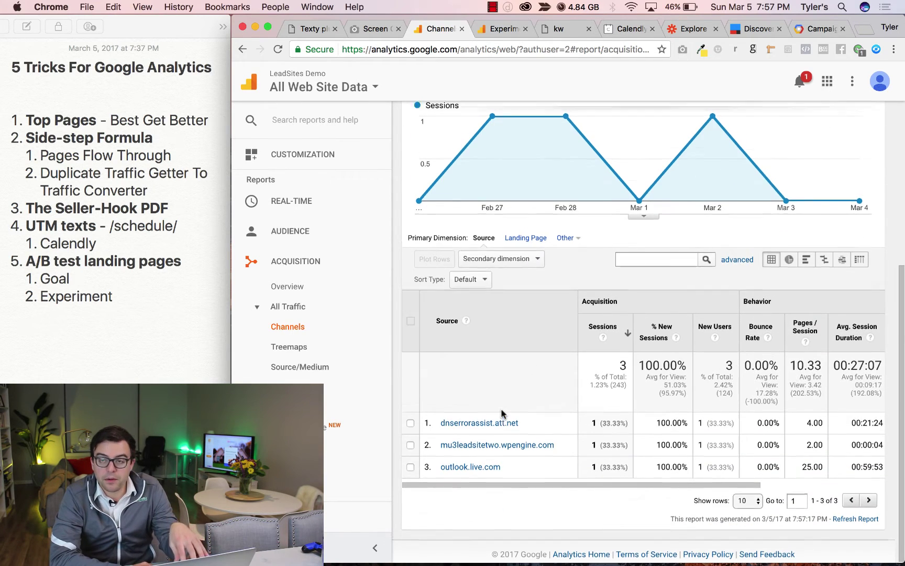
pyautogui.scroll(5, 531, 360)
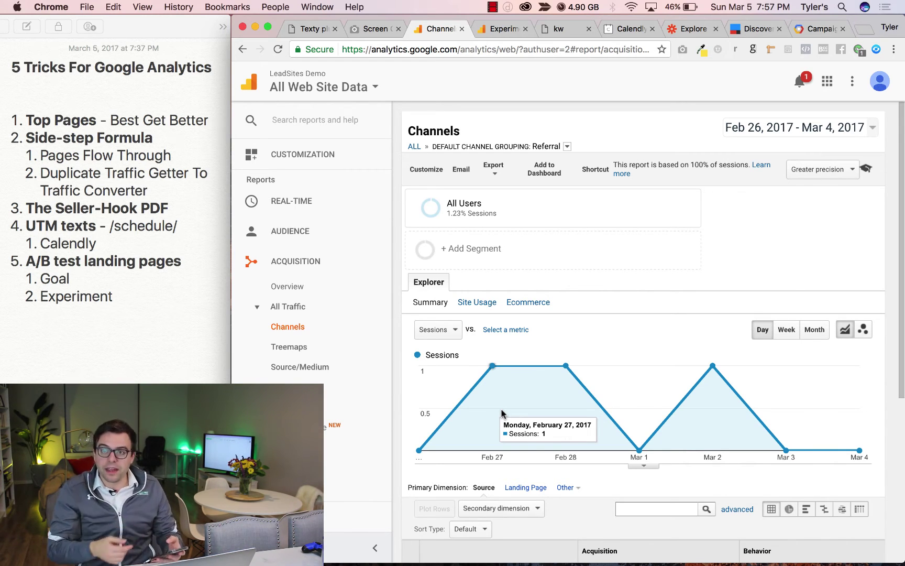
# Step: On the scheduling landing page, choose Monday, March 6 with a Morning time slot
pyautogui.click(553, 30)
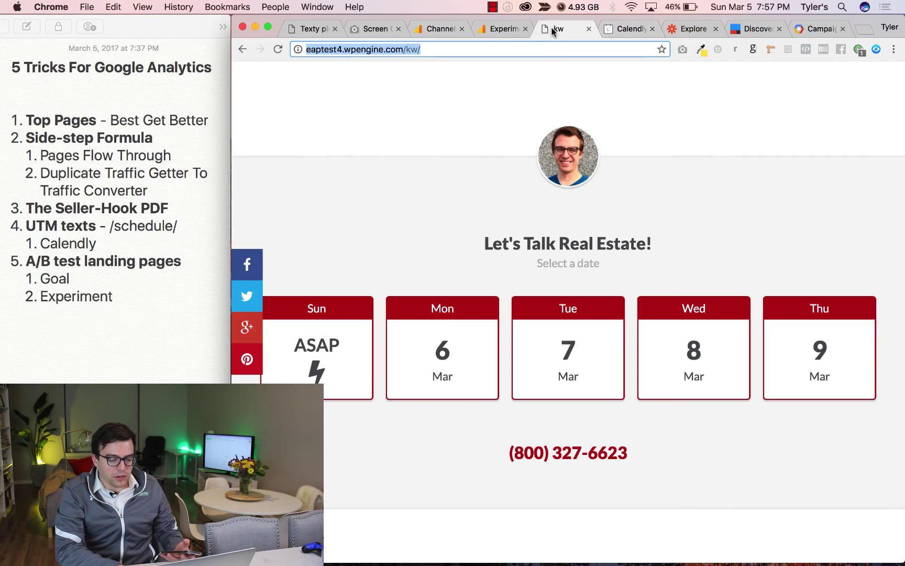
pyautogui.click(445, 354)
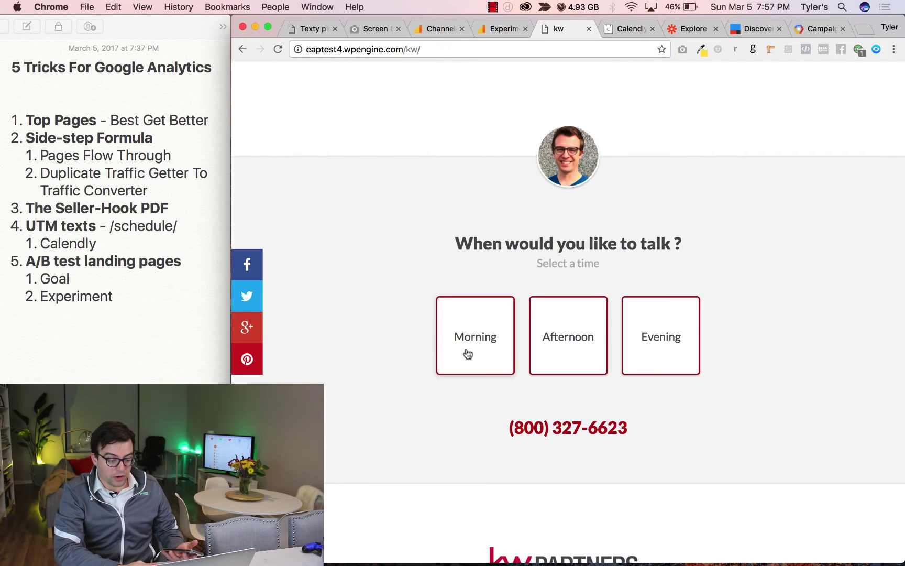
pyautogui.click(505, 349)
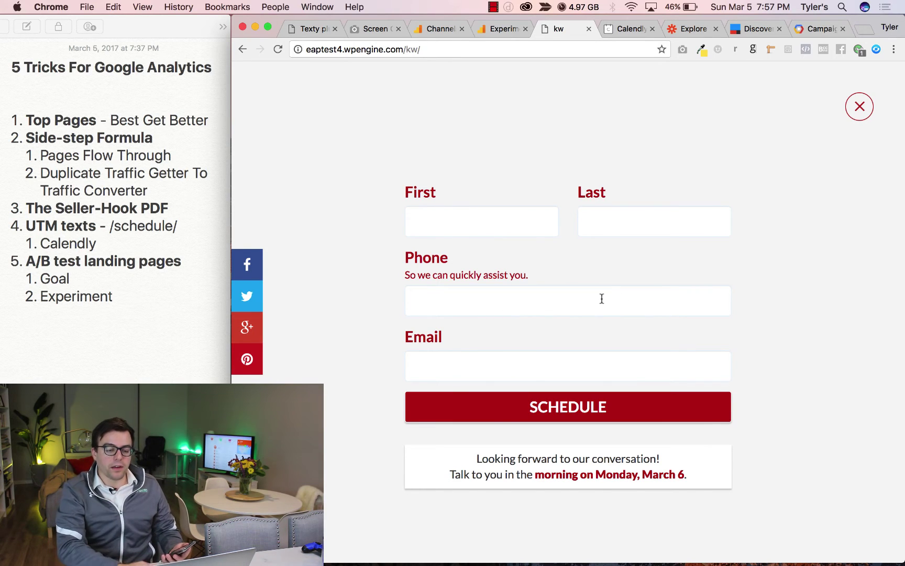
# Step: Check the campaign fields in the URL builder, then return to the Referral channels report
pyautogui.click(818, 31)
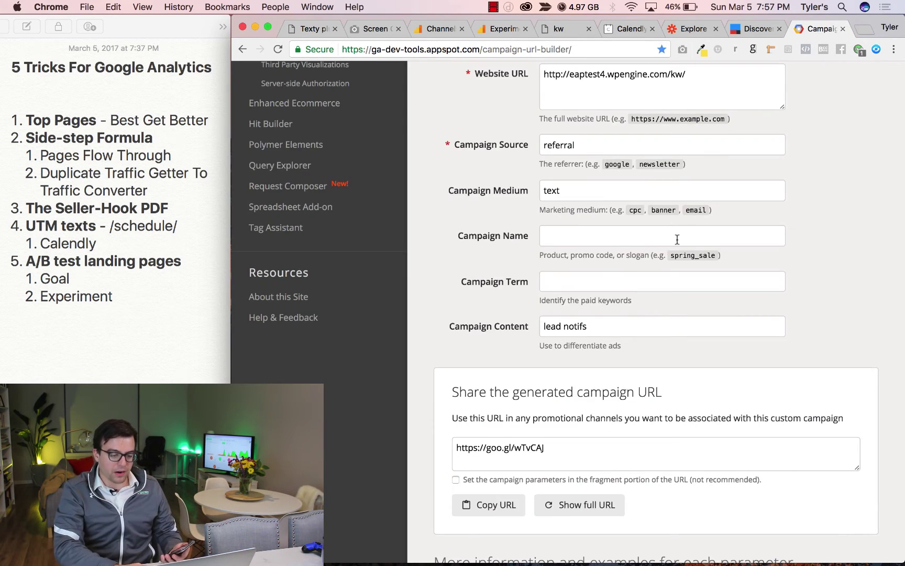
pyautogui.scroll(5, 677, 240)
pyautogui.moveTo(434, 148); pyautogui.dragTo(749, 164)
pyautogui.scroll(-4, 749, 164)
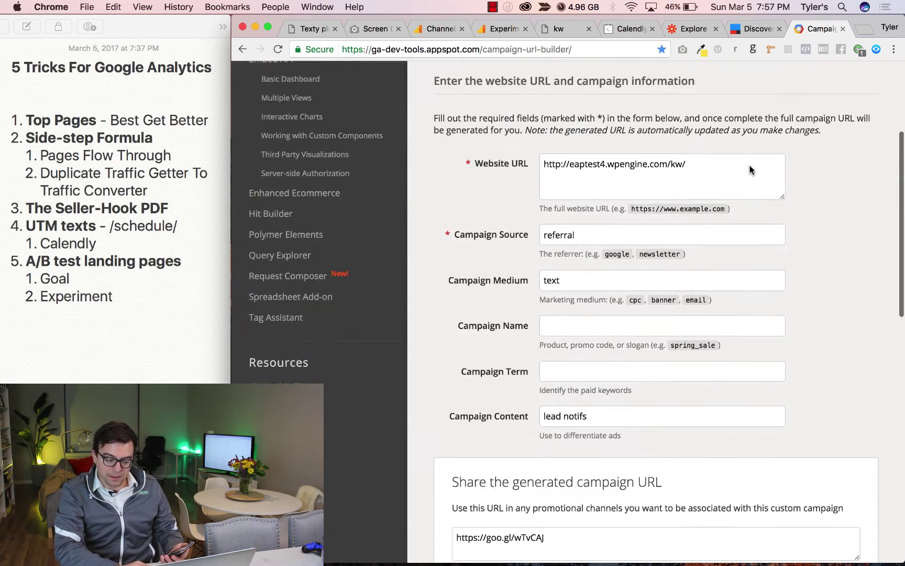
pyautogui.scroll(-1, 750, 164)
pyautogui.moveTo(580, 147); pyautogui.dragTo(540, 147)
pyautogui.moveTo(568, 193); pyautogui.dragTo(497, 194)
pyautogui.click(438, 29)
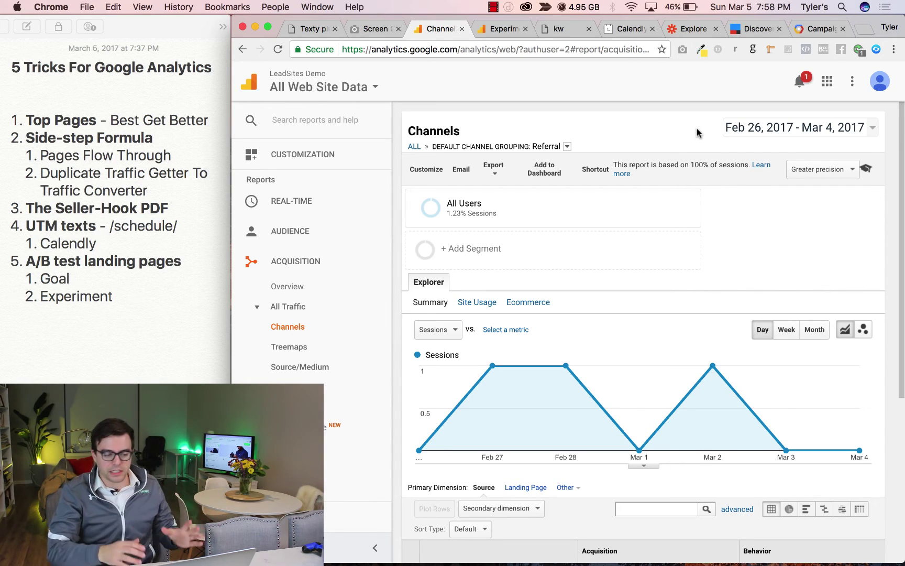
# Step: Go to the kw scheduling landing page and close the lead contact form popup
pyautogui.click(152, 239)
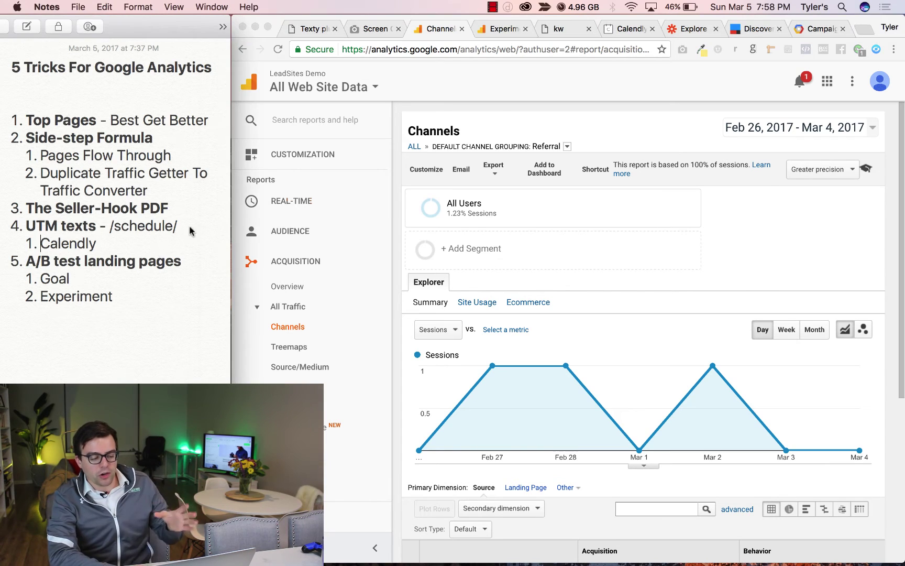
pyautogui.click(502, 115)
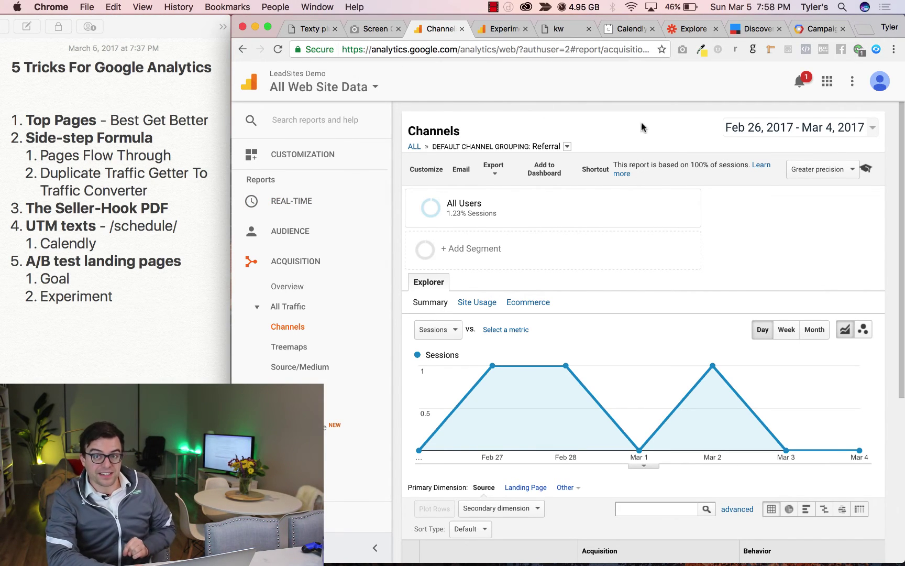
pyautogui.click(591, 35)
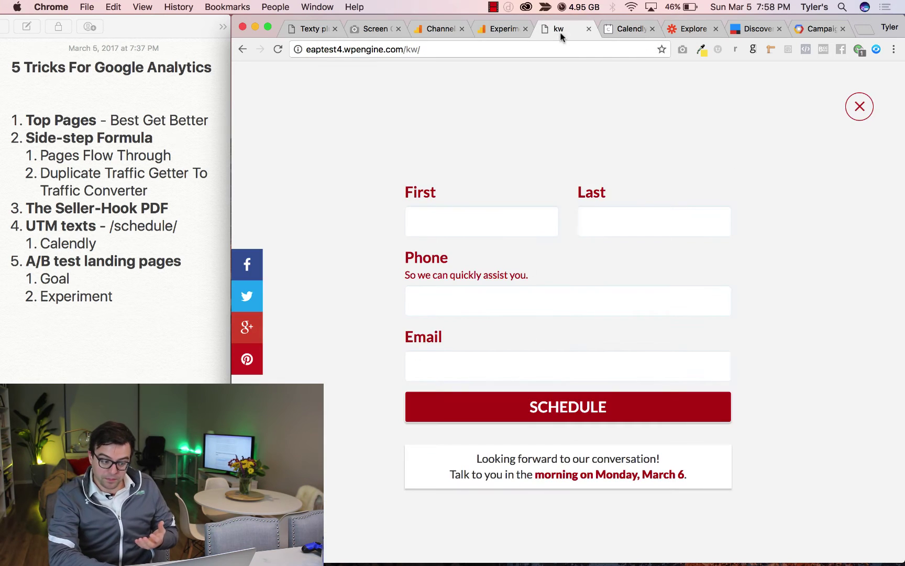
pyautogui.click(848, 118)
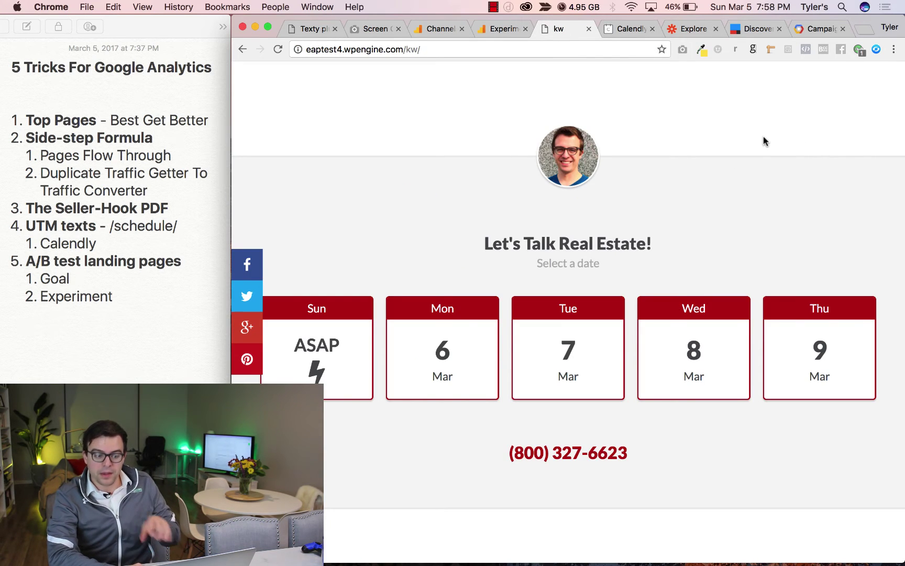
# Step: Open a fresh Campaign URL Builder in a new tab by searching its page title
pyautogui.click(813, 29)
pyautogui.scroll(-1, 573, 131)
pyautogui.moveTo(435, 152); pyautogui.dragTo(701, 154)
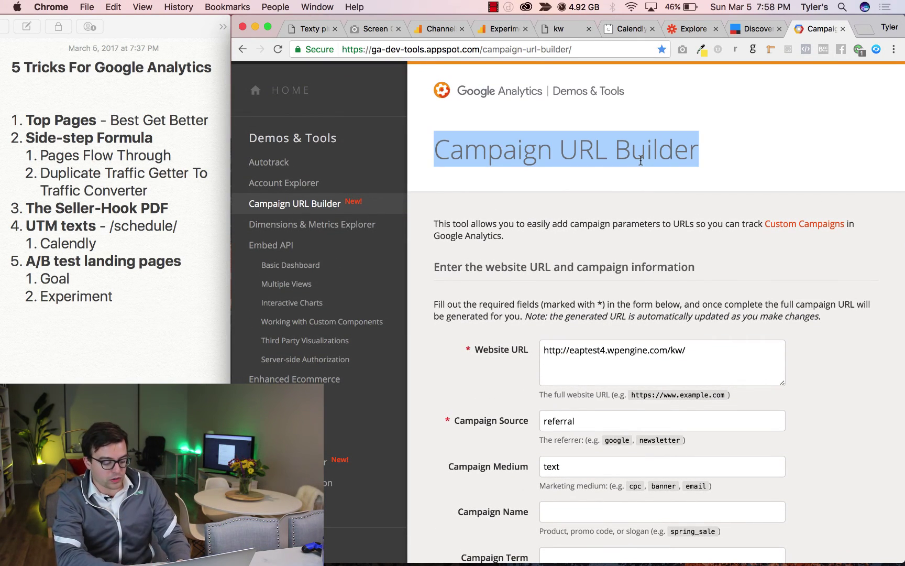
pyautogui.press('super+c')
pyautogui.press('super+t')
pyautogui.press('super+v')
pyautogui.press('Return')
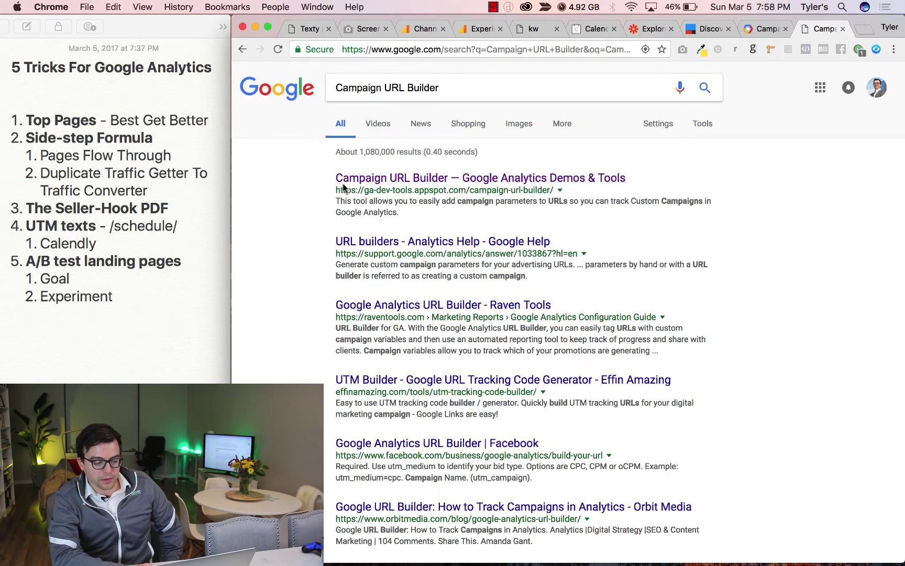
pyautogui.click(346, 181)
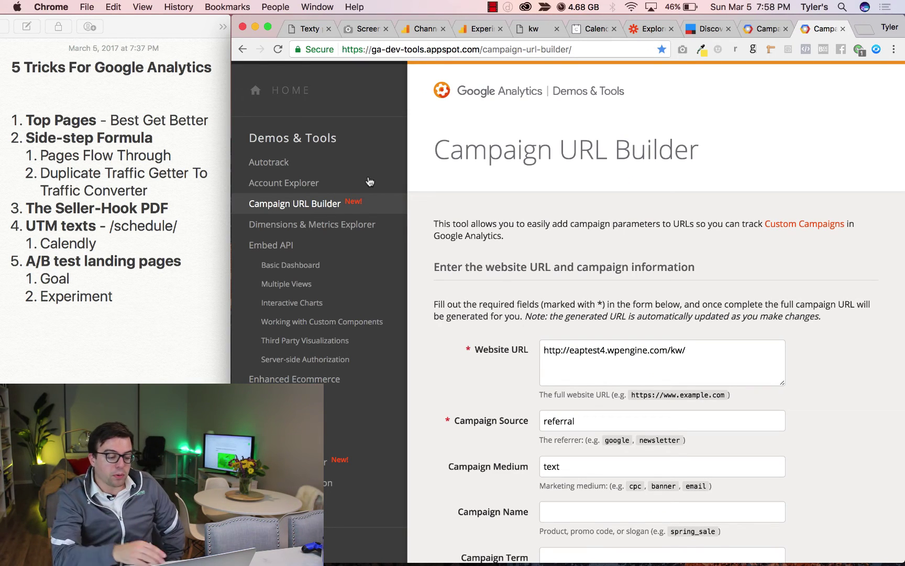
# Step: Replace the Website URL with the kw landing page address, then shorten and copy the goo.gl link
pyautogui.moveTo(690, 345); pyautogui.dragTo(522, 355)
pyautogui.press('BackSpace')
pyautogui.click(527, 35)
pyautogui.click(529, 49)
pyautogui.click(810, 29)
pyautogui.press('super+v')
pyautogui.click(590, 425)
pyautogui.scroll(-3, 504, 360)
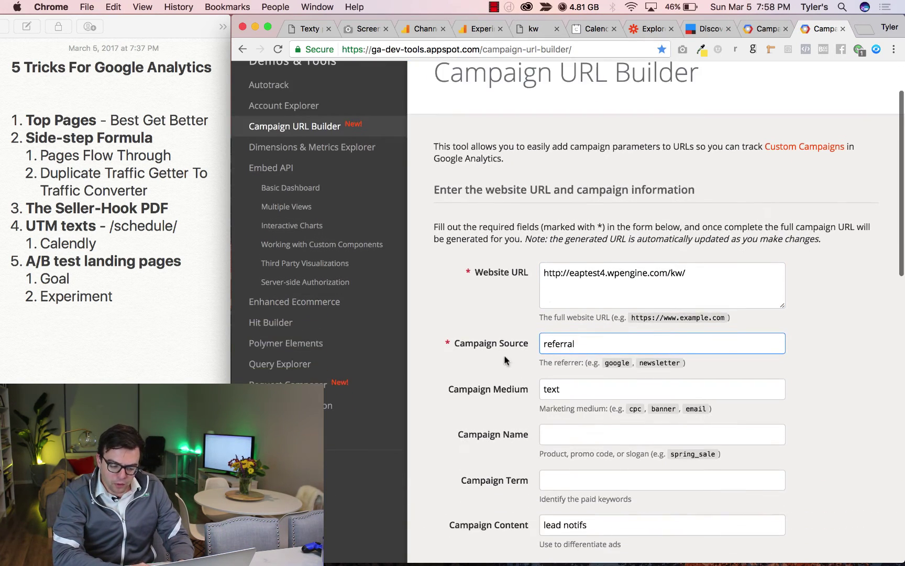
pyautogui.scroll(-6, 576, 385)
pyautogui.click(575, 509)
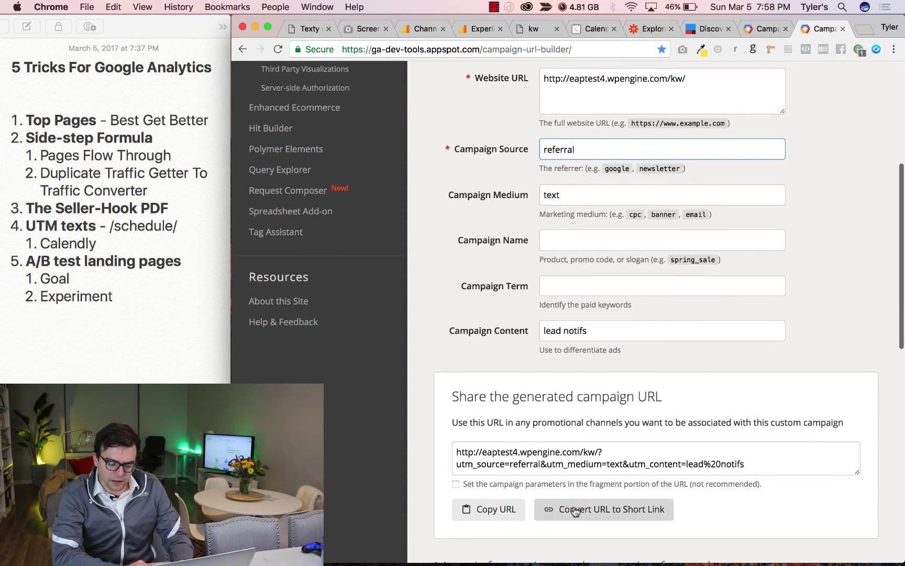
pyautogui.click(516, 518)
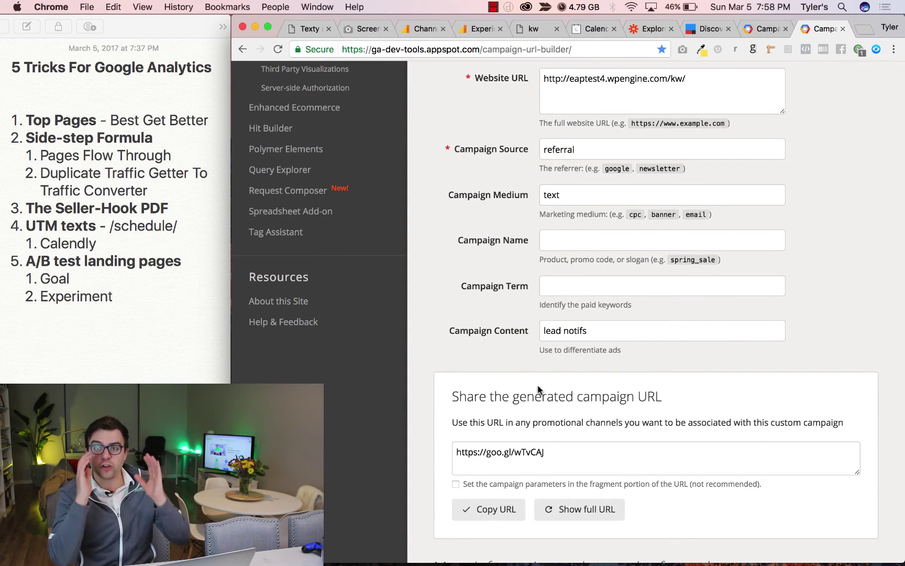